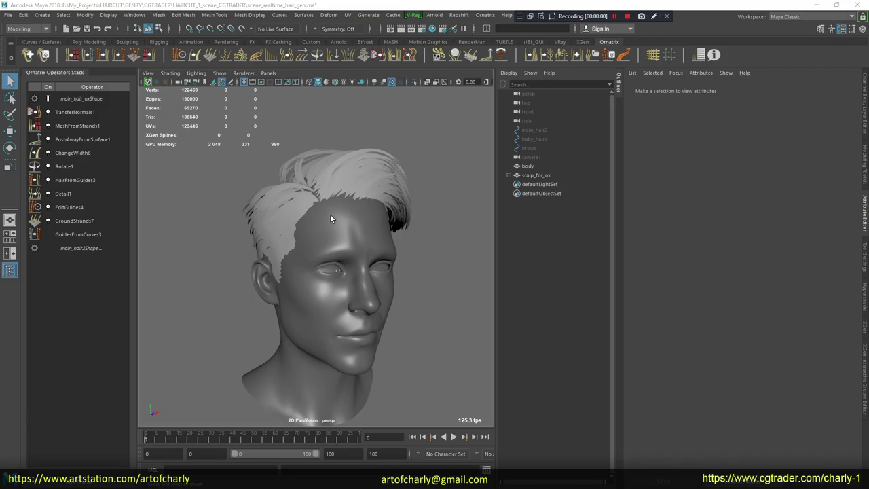
Orbit the viewport to a side profile of the head wearing Ornatrix hair cards
mouse_move(231, 202)
alt+mouse_down()
mouse_move(290, 217)
mouse_move(412, 221)
mouse_move(619, 205)
mouse_move(513, 199)
alt+mouse_up()
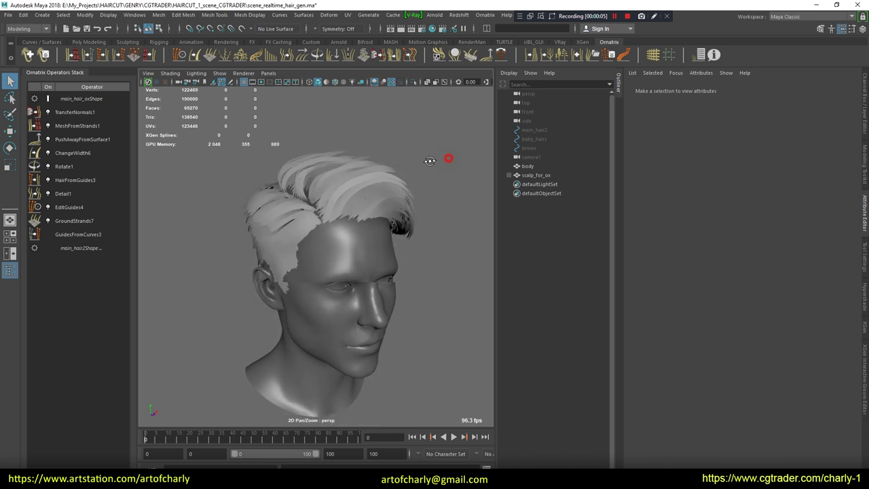
Select the main_hair_ox hair mesh and orbit to a higher frontal view of it
alt+drag(450, 159, 323, 188)
click(297, 184)
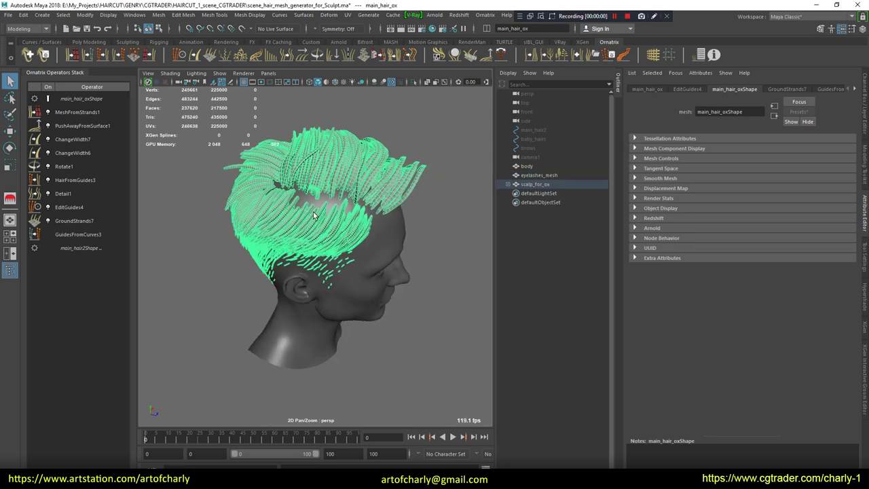
mouse_move(314, 215)
alt+mouse_down()
mouse_move(260, 198)
mouse_move(259, 228)
mouse_move(272, 244)
alt+mouse_up()
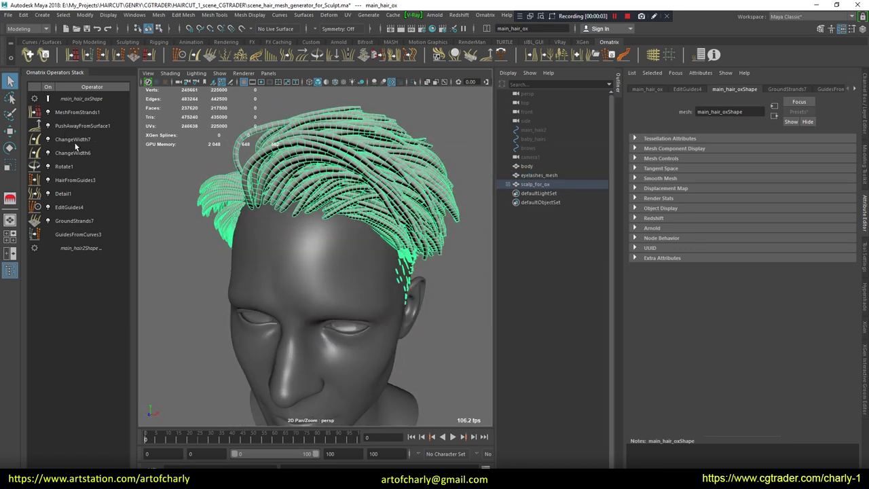
Set ChangeWidth7 width to 1.783 and drag the width ramp points to thicken the strands
click(73, 139)
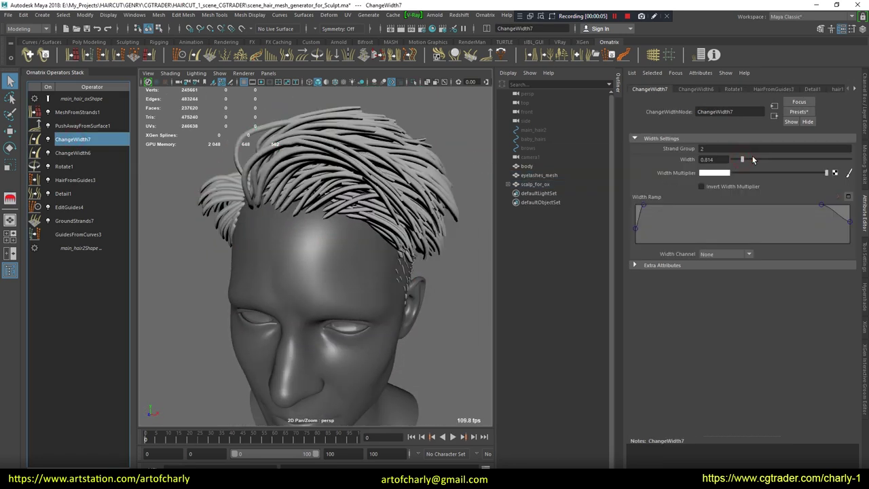
click(753, 159)
mouse_move(208, 199)
alt+mouse_down()
mouse_move(409, 198)
mouse_move(371, 182)
alt+mouse_up()
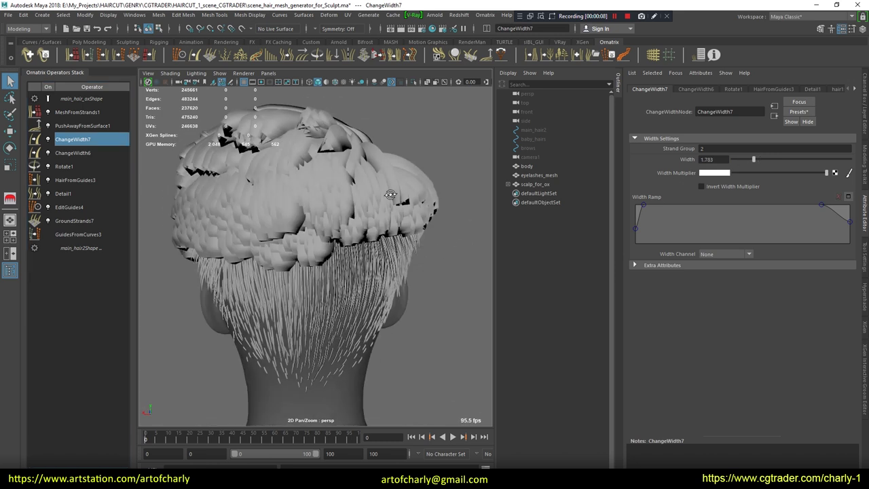
drag(850, 222, 848, 238)
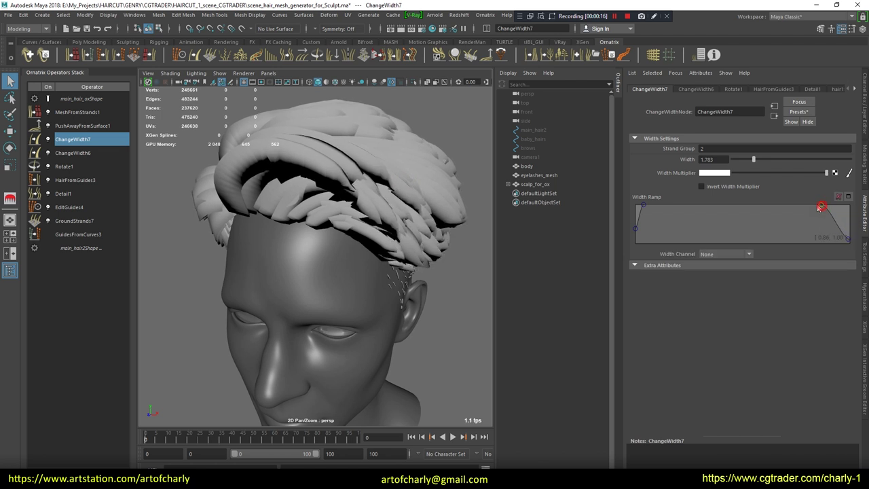
drag(821, 204, 710, 204)
mouse_move(333, 246)
alt+mouse_down()
mouse_move(385, 211)
mouse_move(411, 206)
alt+mouse_up()
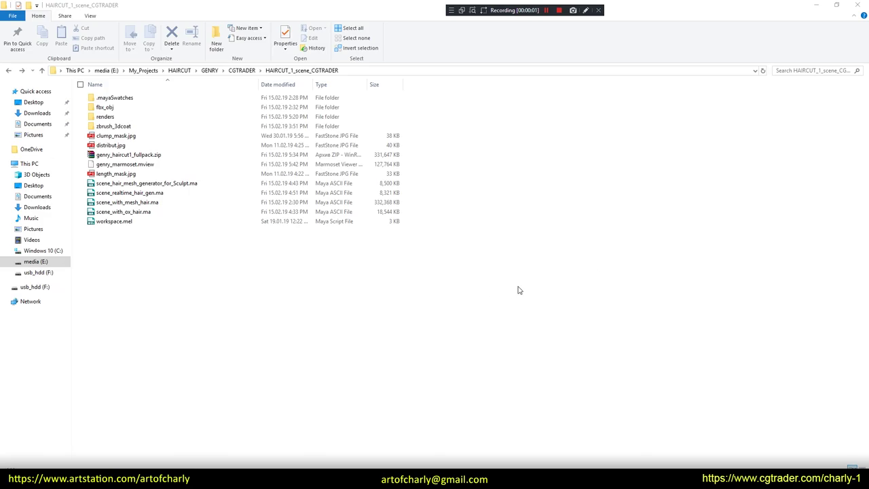
Browse the fbx_obj exports, then switch to Marmoset Toolbag to view the haired head
click(153, 155)
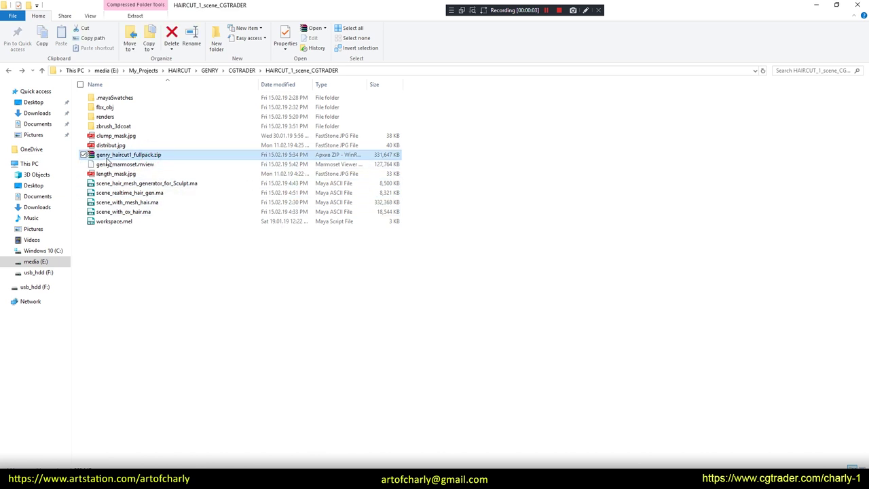
click(437, 286)
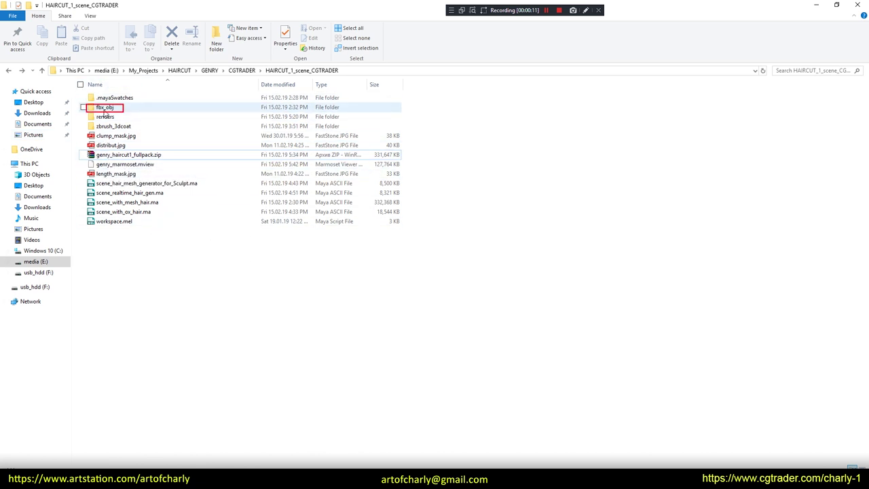
double_click(104, 108)
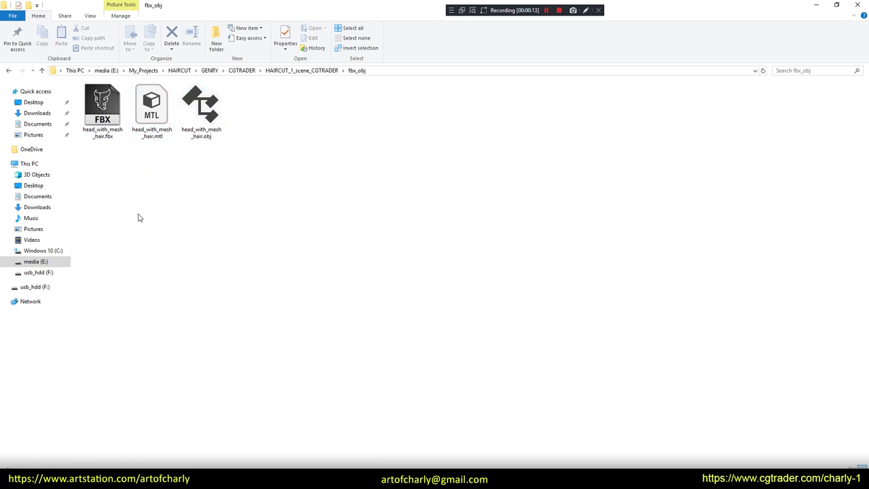
click(8, 71)
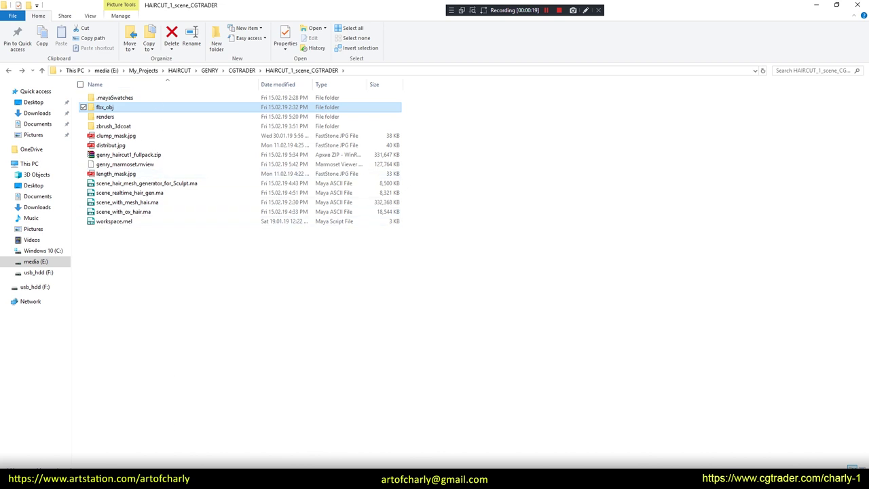
key(alt+Tab)
mouse_move(514, 270)
mouse_down()
mouse_move(373, 277)
mouse_move(398, 316)
mouse_move(436, 259)
mouse_move(362, 290)
mouse_move(347, 231)
mouse_move(365, 253)
mouse_move(405, 254)
mouse_move(426, 203)
mouse_move(412, 232)
mouse_move(398, 222)
mouse_move(407, 204)
mouse_move(359, 208)
mouse_move(423, 183)
mouse_move(400, 179)
mouse_move(398, 209)
mouse_move(351, 217)
mouse_move(386, 210)
mouse_move(399, 252)
mouse_move(431, 246)
mouse_move(426, 207)
mouse_move(403, 205)
mouse_move(385, 148)
mouse_move(484, 216)
mouse_move(413, 248)
mouse_move(442, 234)
mouse_move(426, 195)
mouse_move(489, 200)
mouse_move(488, 215)
mouse_up()
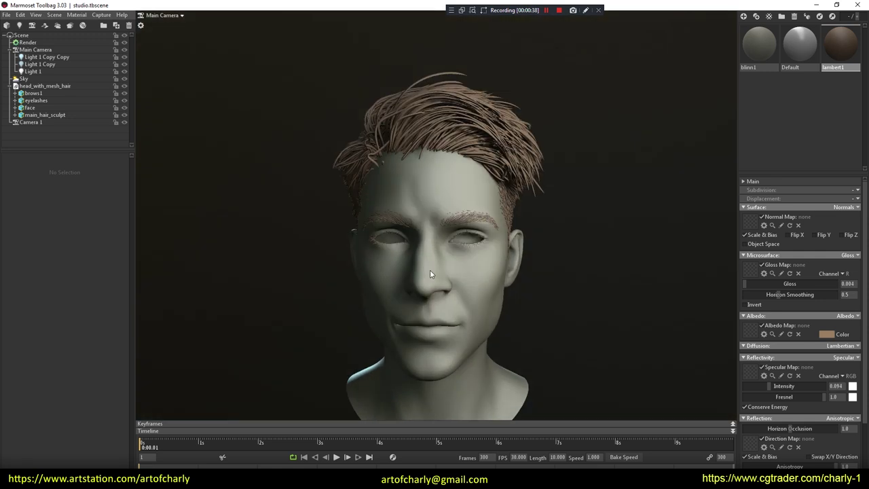
Orbit the Marmoset head through right, left and near-front views, then return to File Explorer
mouse_move(430, 270)
mouse_down()
mouse_move(418, 218)
mouse_move(435, 157)
mouse_move(468, 190)
mouse_move(465, 212)
mouse_move(359, 194)
mouse_move(382, 165)
mouse_move(379, 144)
mouse_up()
mouse_move(448, 203)
mouse_down()
mouse_move(380, 193)
mouse_move(465, 120)
mouse_up()
mouse_move(385, 175)
mouse_down()
mouse_move(444, 203)
mouse_move(445, 174)
mouse_move(408, 145)
mouse_move(434, 188)
mouse_move(380, 219)
mouse_move(494, 178)
mouse_move(333, 221)
mouse_move(419, 174)
mouse_move(400, 190)
mouse_move(446, 182)
mouse_up()
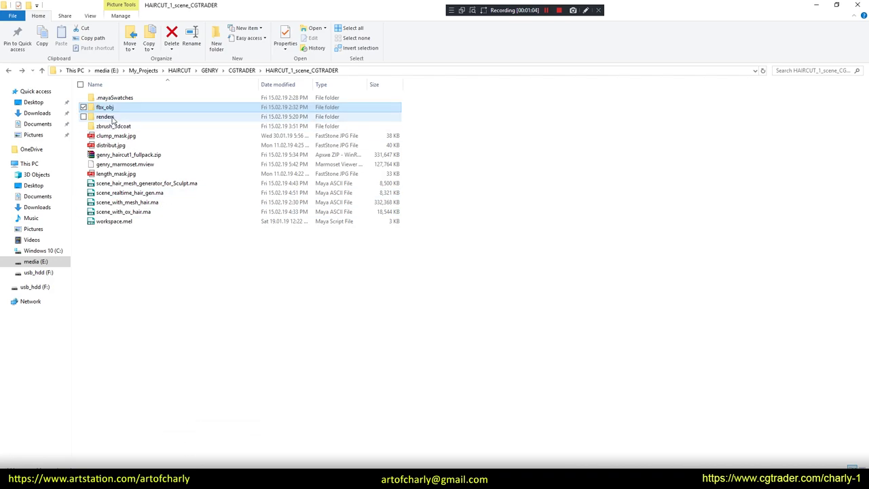
click(108, 116)
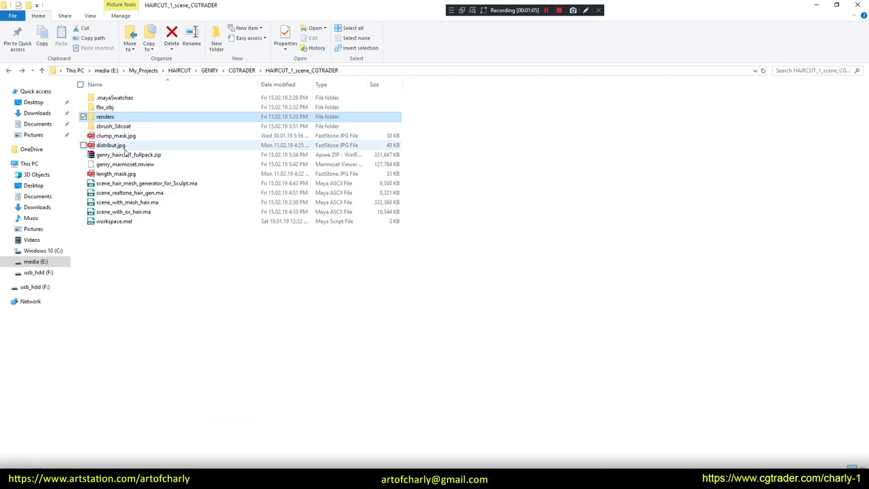
Browse the renders and zbrush_3dcoat folders, then show ZBrush's Subtool list for head_with_mesh_hair
double_click(107, 117)
drag(327, 181, 102, 102)
click(250, 198)
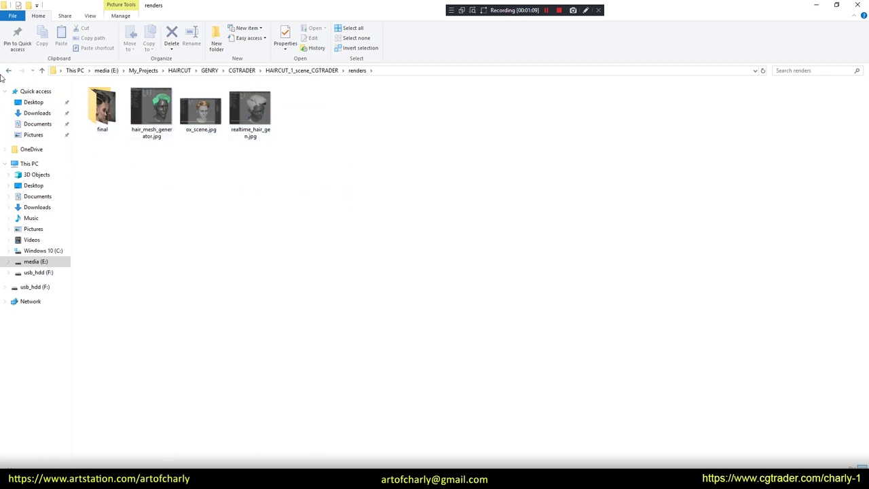
key(alt+Left)
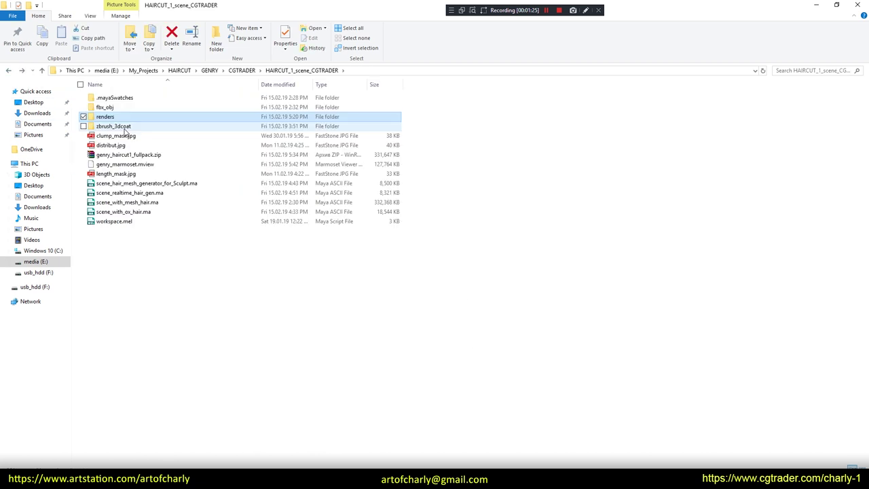
double_click(124, 129)
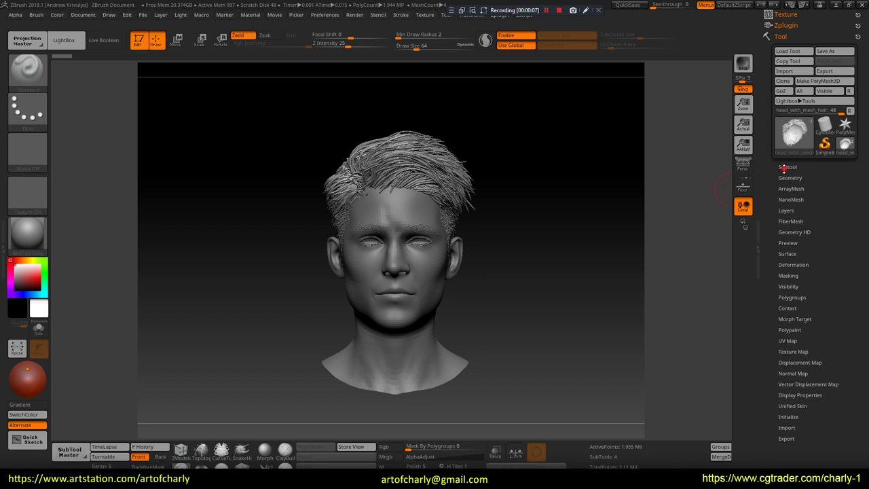
click(784, 167)
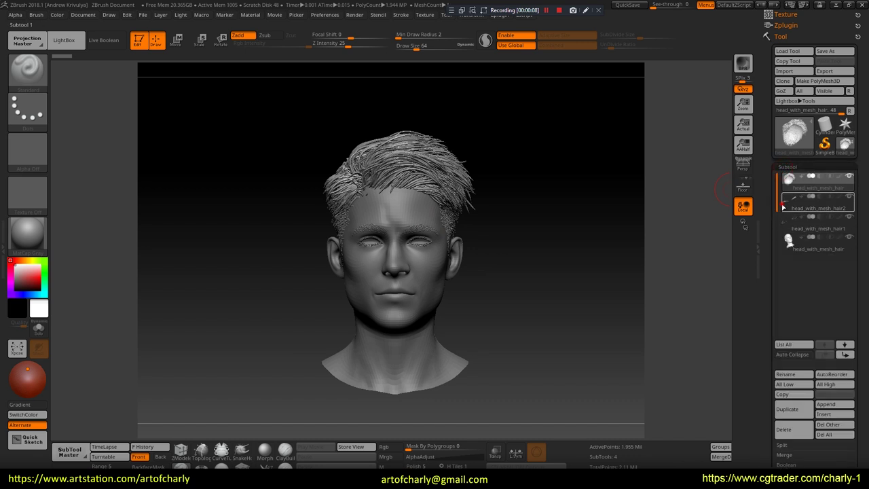
Solo the head_with_mesh_hair hair subtool and rotate it through top, front and three-quarter views
click(786, 190)
click(787, 182)
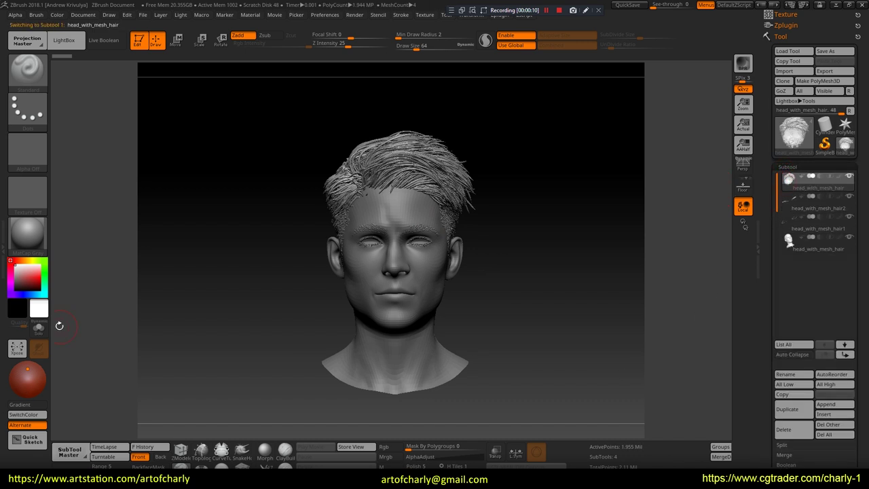
drag(557, 235, 364, 261)
drag(271, 303, 360, 146)
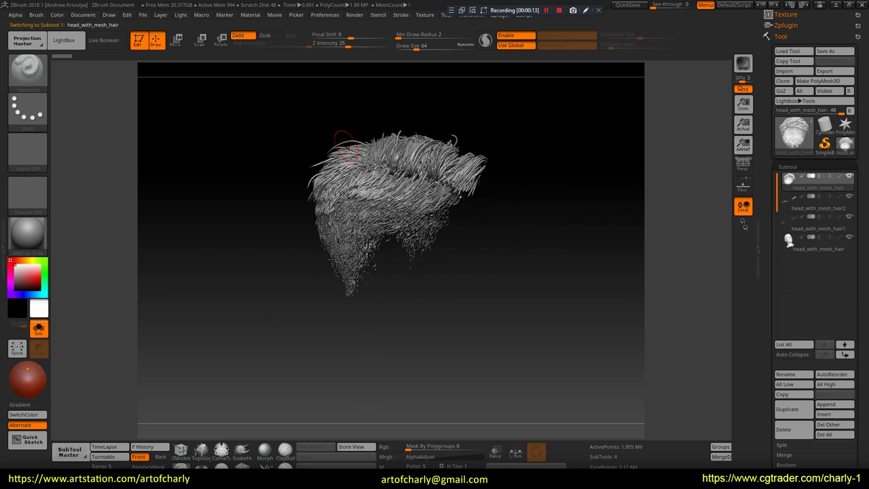
drag(270, 274, 348, 158)
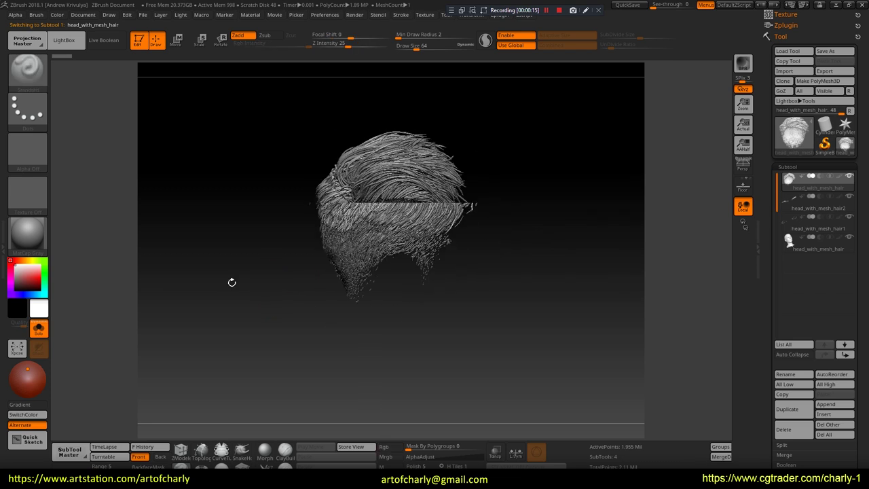
mouse_move(405, 357)
mouse_down()
mouse_move(448, 353)
mouse_move(501, 283)
mouse_move(484, 247)
mouse_up()
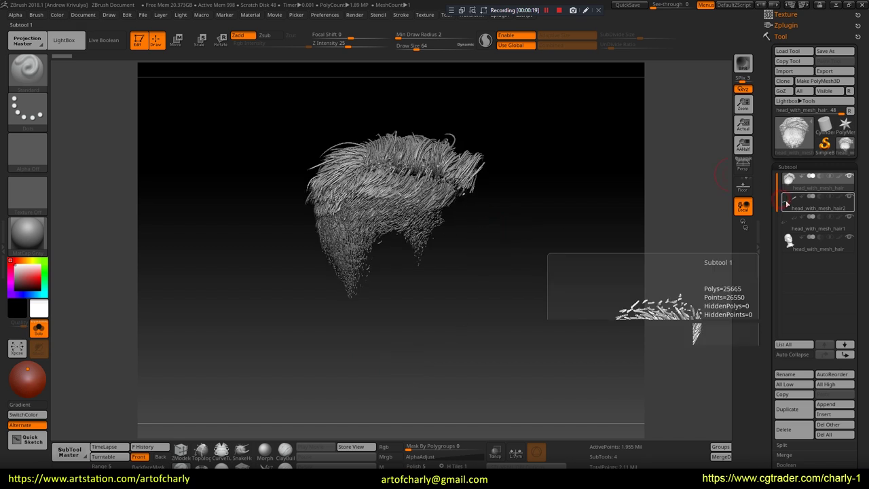
Frame the eyebrow and eyelash subtools, then return to the head subtool and zoom out
click(811, 204)
key(f)
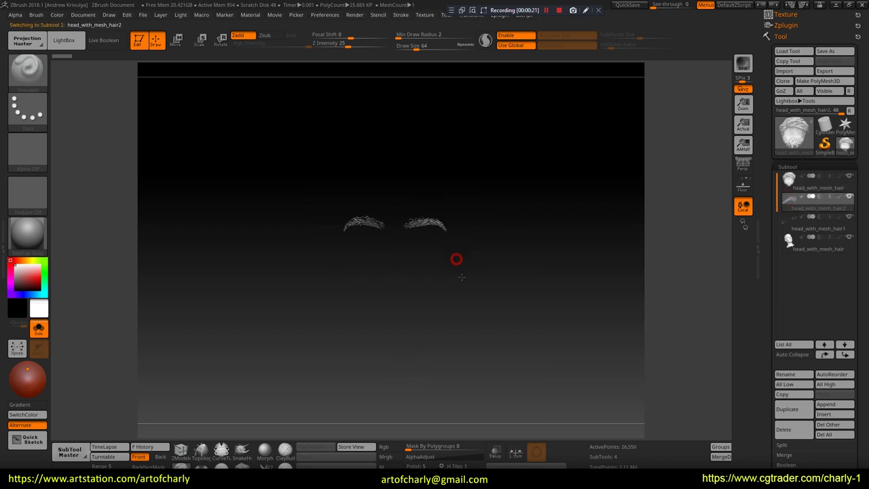
mouse_move(467, 267)
alt+mouse_down()
mouse_move(467, 305)
mouse_move(552, 272)
mouse_move(495, 303)
mouse_move(735, 269)
alt+mouse_up()
click(814, 222)
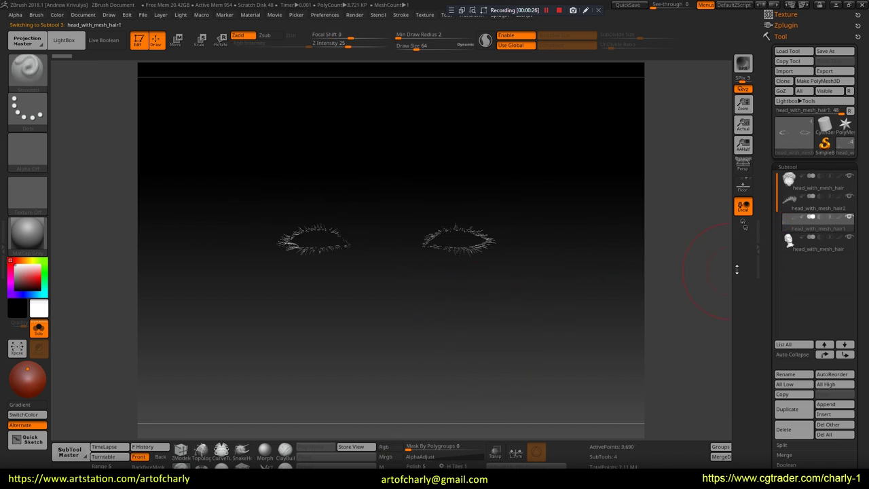
key(alt+Down)
mouse_move(583, 357)
alt+mouse_down()
mouse_move(568, 326)
mouse_move(533, 306)
mouse_move(475, 303)
mouse_move(512, 305)
alt+mouse_up()
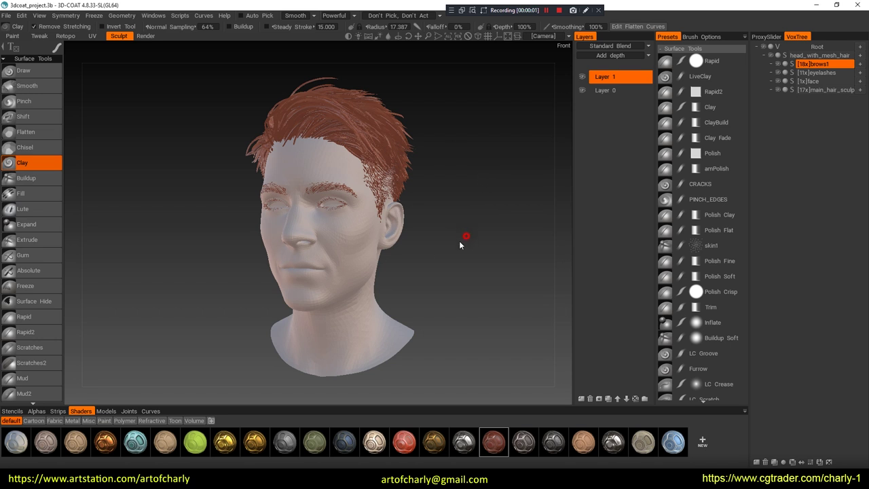
Hide and reshow the brows1, face and main hair layers in 3D-Coat's VoxTree
mouse_move(391, 262)
mouse_down()
mouse_move(365, 285)
mouse_move(394, 285)
mouse_up()
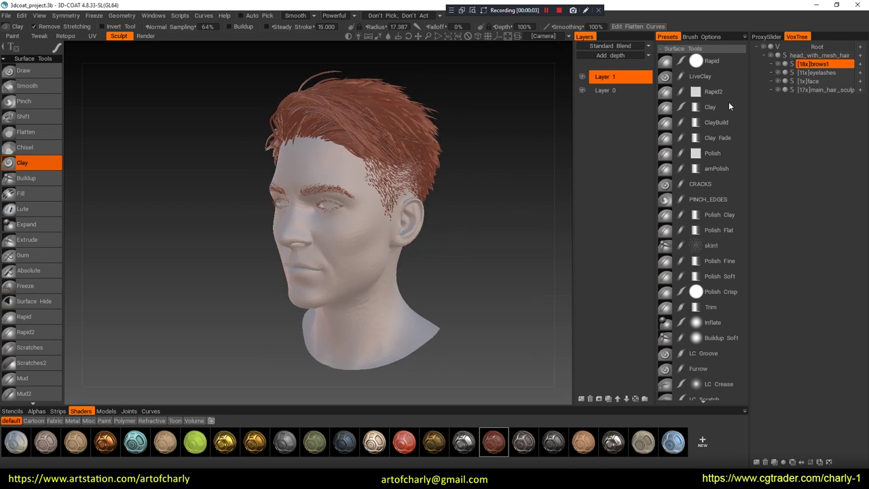
click(778, 64)
click(777, 65)
double_click(778, 81)
click(777, 89)
click(777, 89)
Orbit to a left profile, then go back to the HAIRCUT_1_scene_CGTRADER folder in Explorer
mouse_move(414, 258)
mouse_down()
mouse_move(452, 244)
mouse_move(205, 253)
mouse_move(398, 258)
mouse_up()
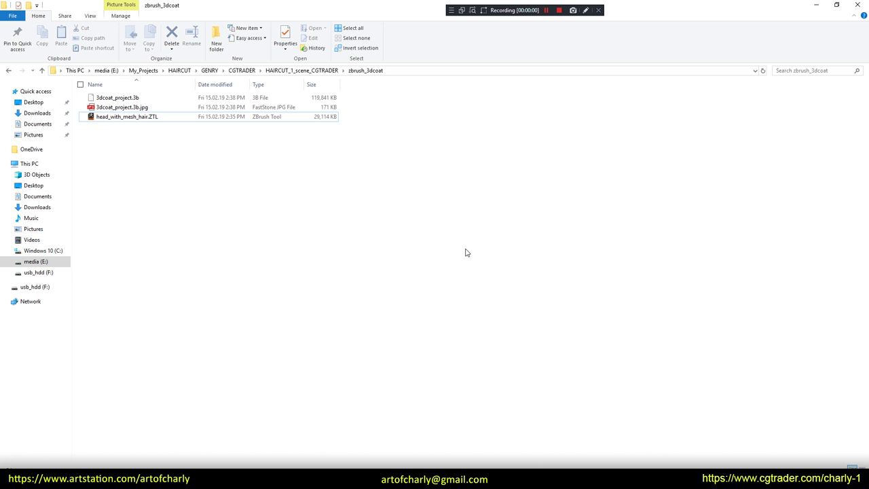
key(BackSpace)
click(296, 295)
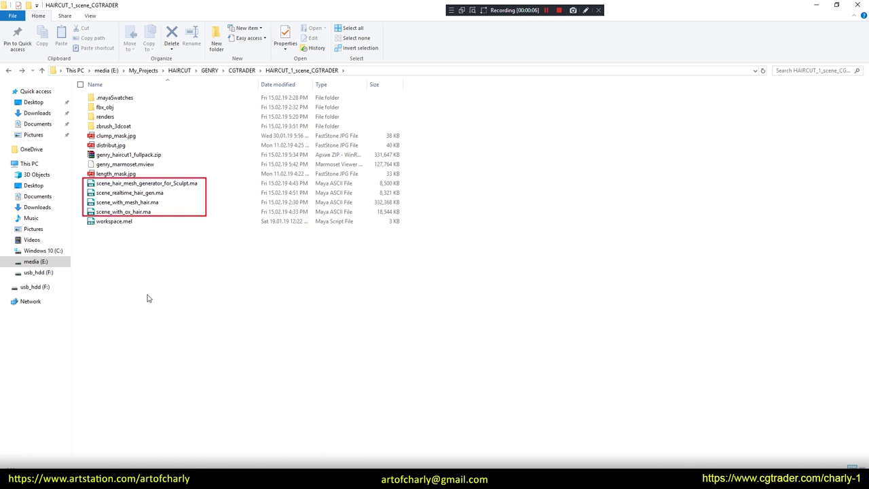
click(156, 192)
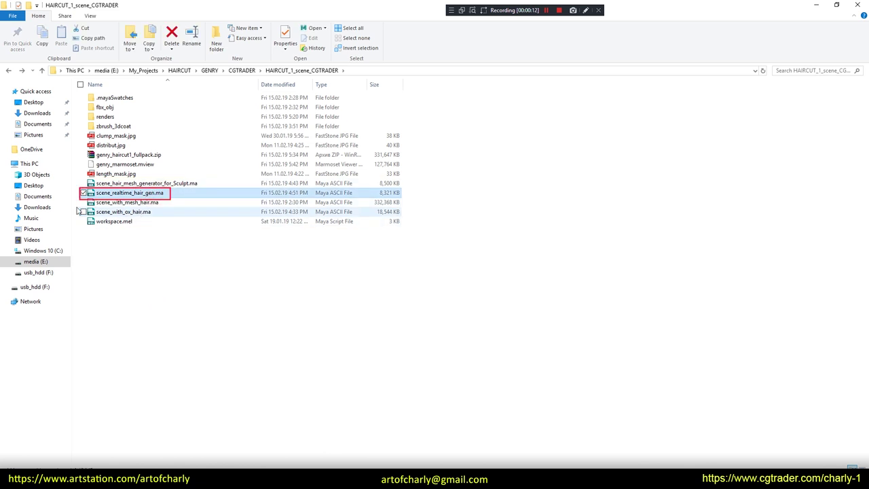
click(170, 183)
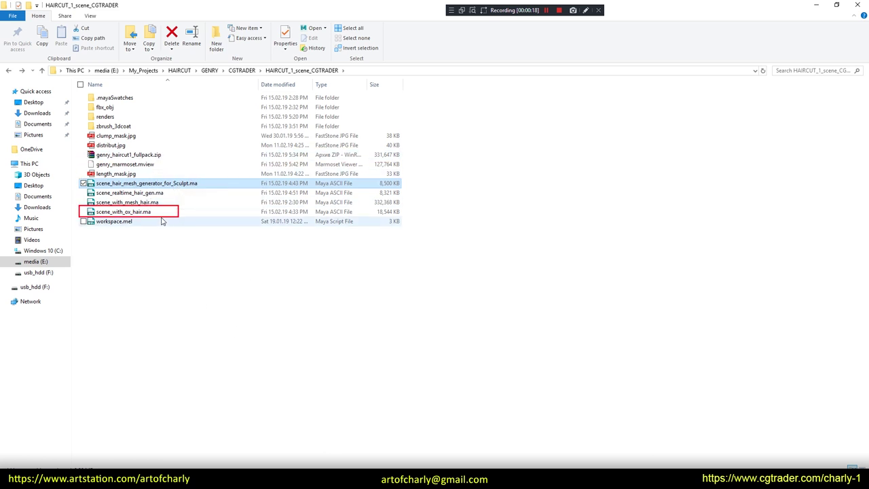
click(155, 211)
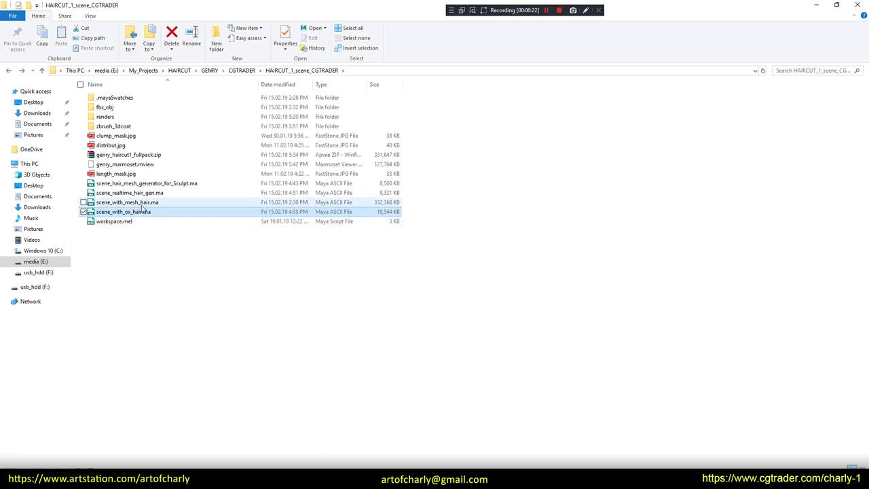
click(494, 284)
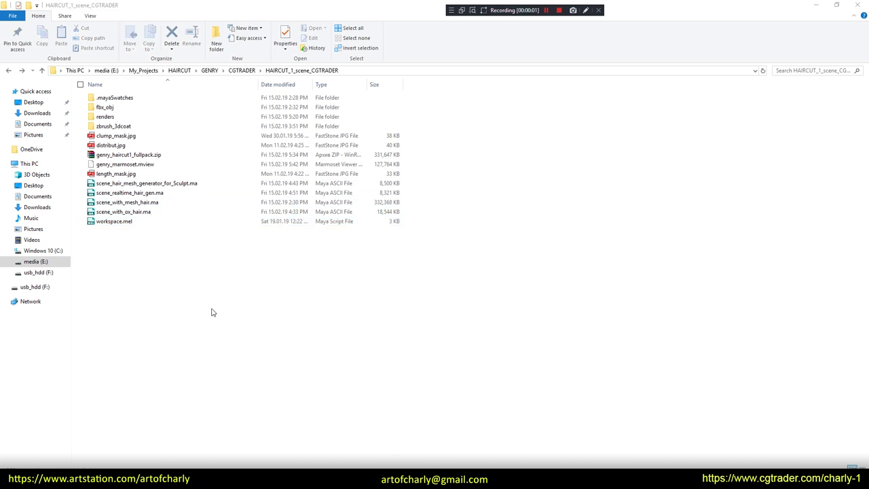
click(136, 136)
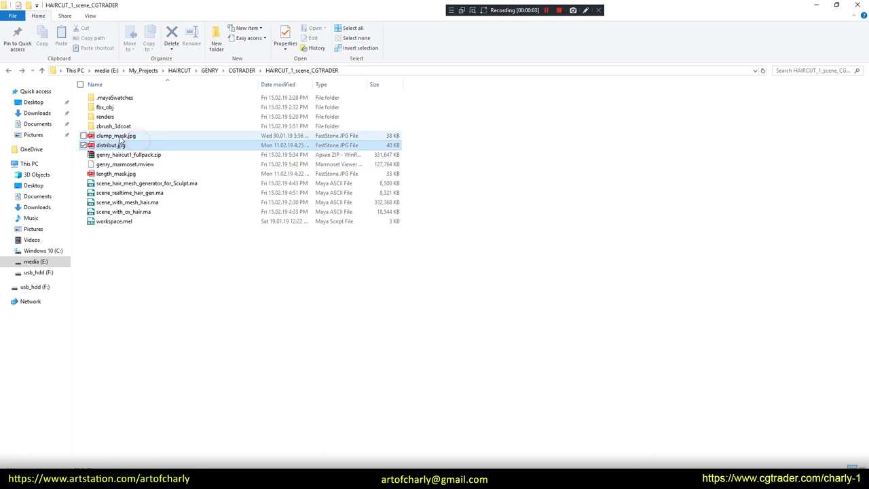
click(131, 175)
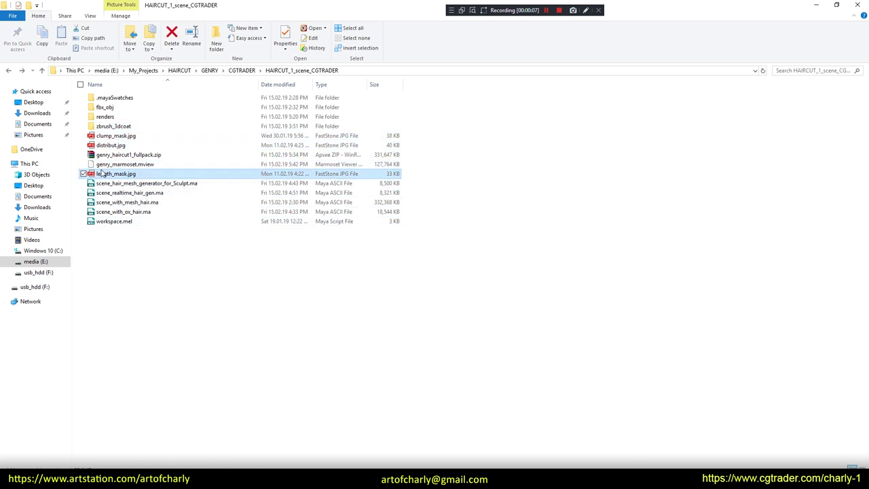
click(171, 291)
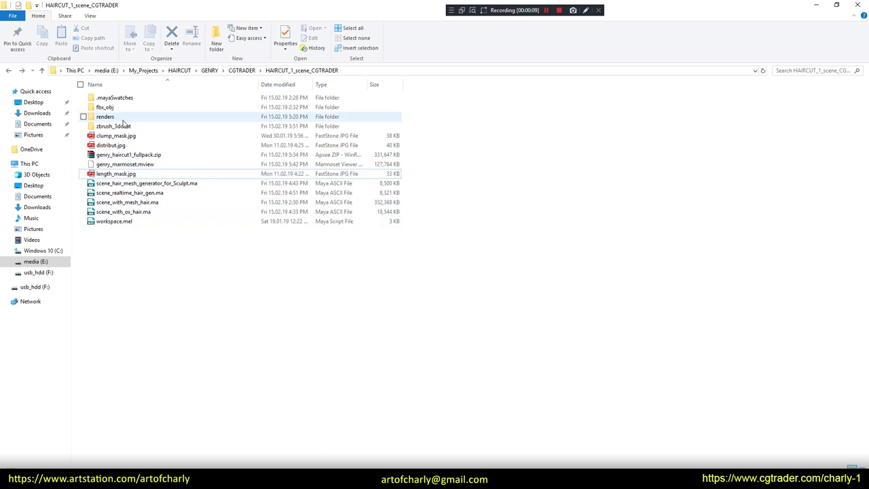
drag(82, 168, 145, 180)
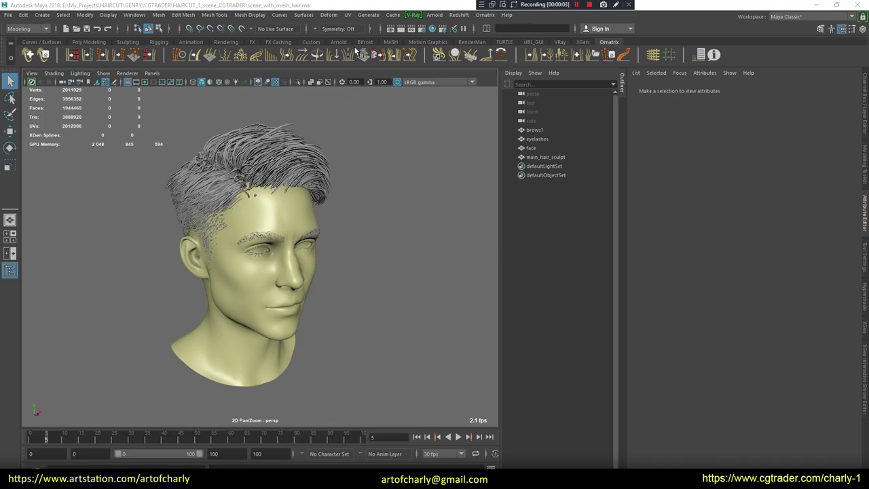
Tumble around the Maya mesh-hair head inspecting the hair, then select scene_hair_mesh_generator_for_Sculpt.ma
alt+drag(347, 192, 345, 167)
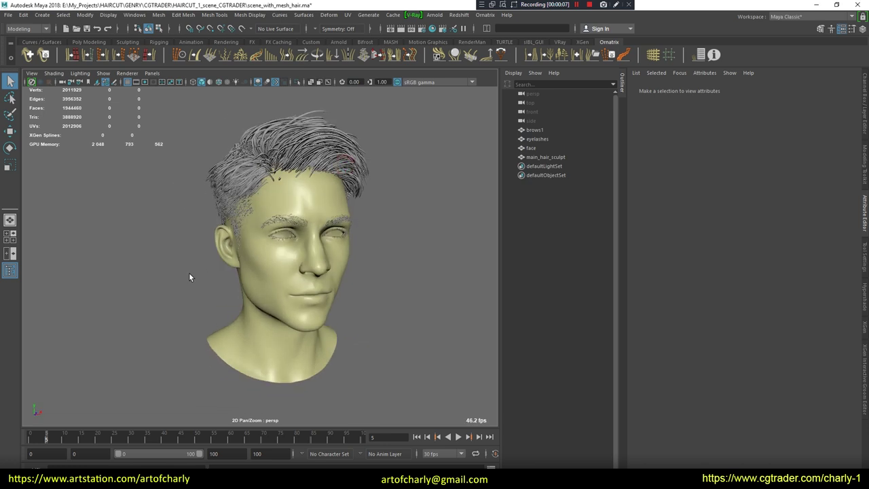
click(232, 216)
alt+drag(88, 285, 150, 288)
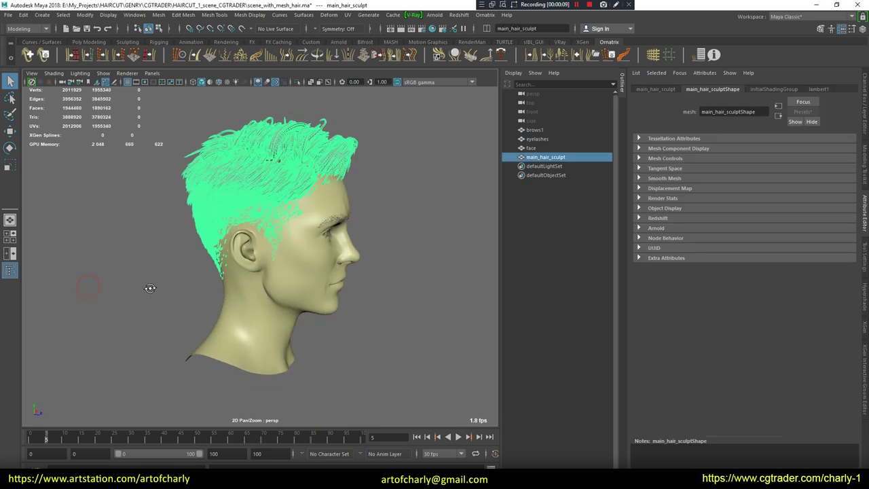
click(414, 314)
mouse_move(413, 296)
alt+mouse_down()
mouse_move(299, 293)
mouse_move(336, 291)
alt+mouse_up()
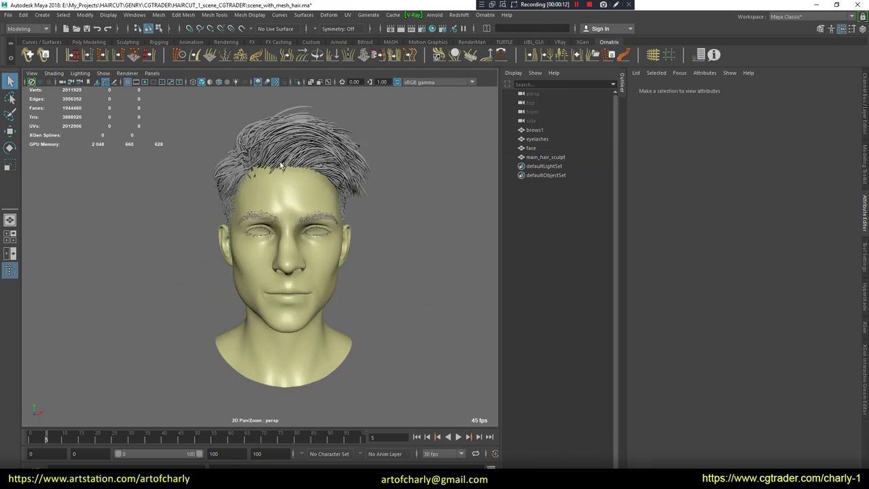
mouse_move(298, 139)
alt+mouse_down()
mouse_move(230, 149)
mouse_move(340, 179)
mouse_move(286, 181)
alt+mouse_up()
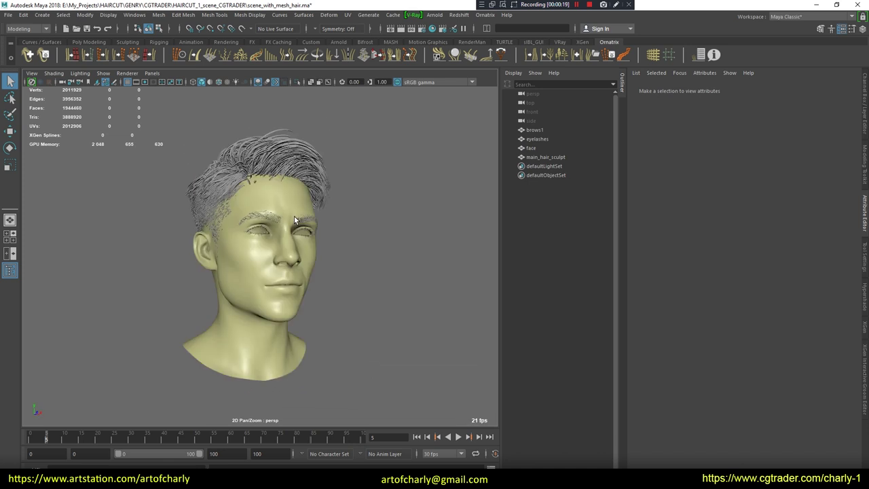
mouse_move(372, 221)
alt+mouse_down()
mouse_move(275, 226)
mouse_move(328, 227)
alt+mouse_up()
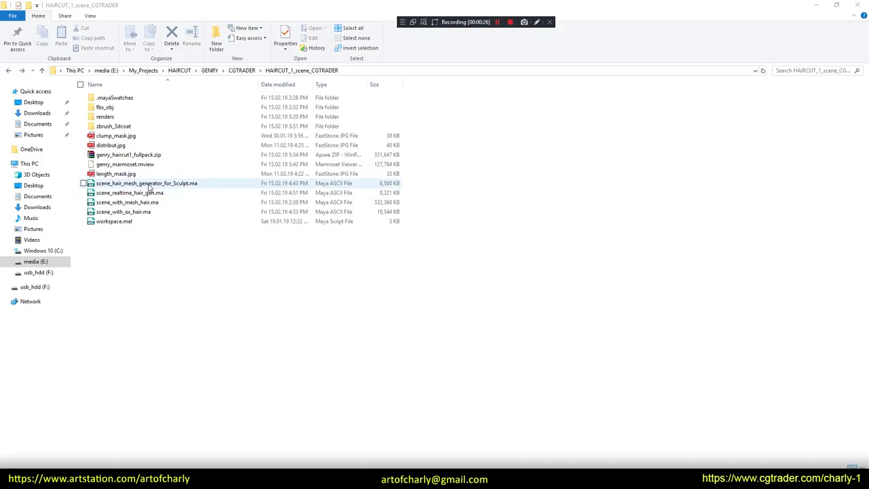
click(122, 183)
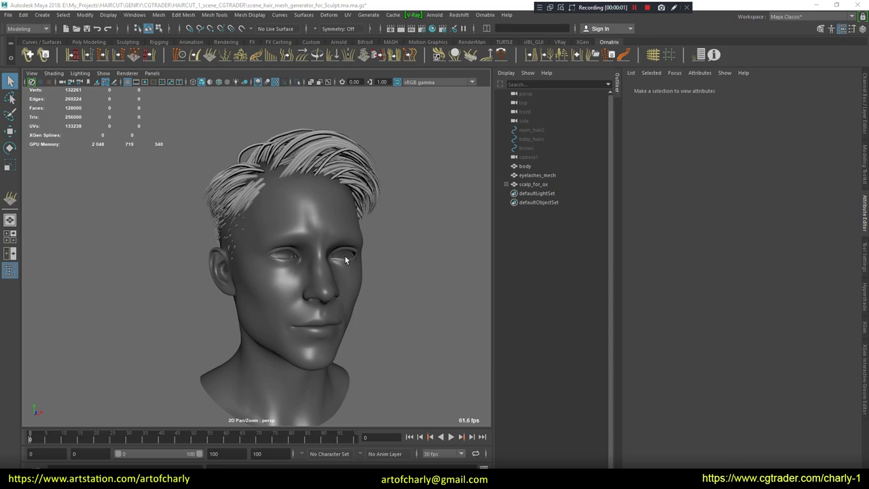
Orbit to the head's front, select the main hair object and open the Ornatrix Operators Stack
mouse_move(345, 260)
alt+mouse_down()
mouse_move(423, 244)
mouse_move(398, 248)
mouse_move(419, 233)
mouse_move(367, 190)
mouse_move(332, 140)
alt+mouse_up()
click(392, 147)
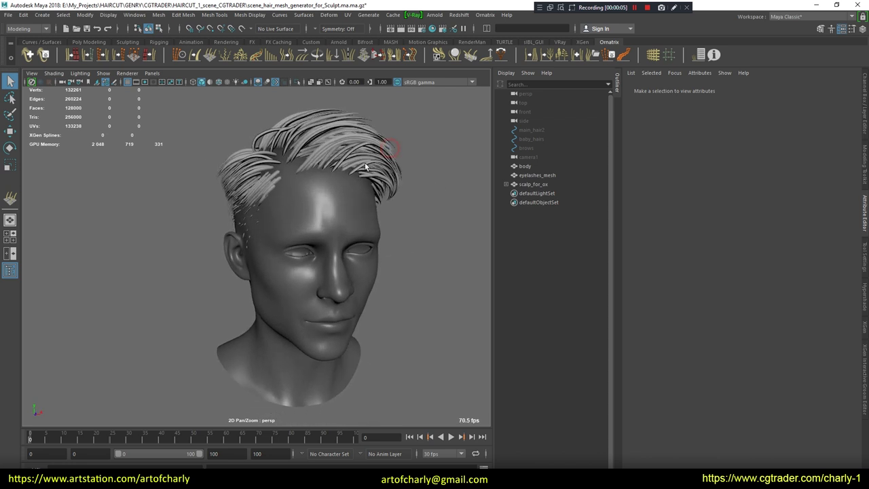
click(242, 178)
alt+drag(207, 201, 221, 201)
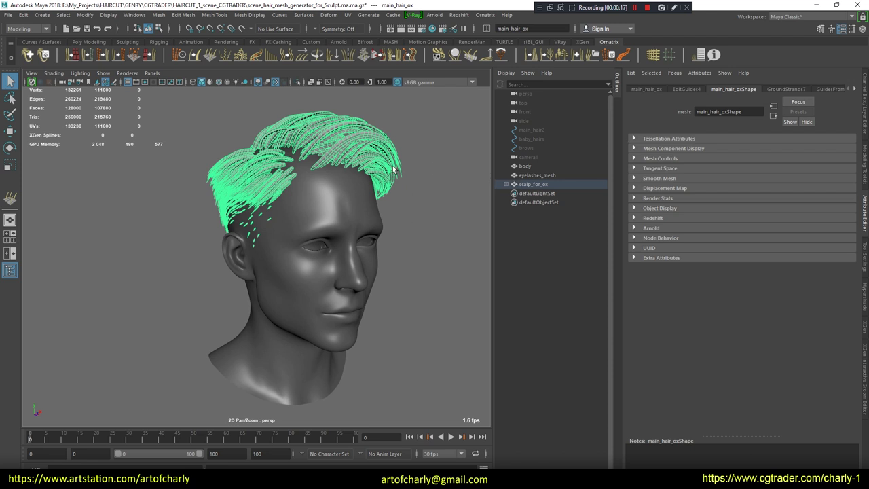
click(701, 55)
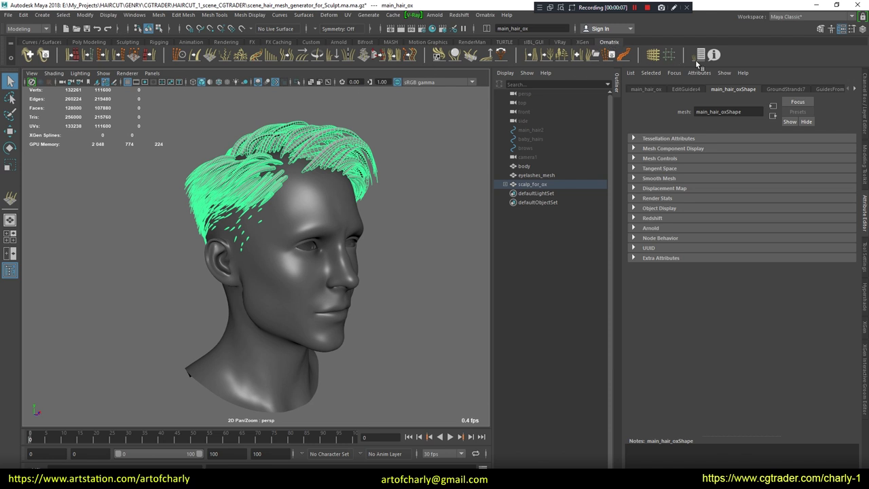
Reselect the hair, pick GroundStrands7 in the operator stack, and enable individual guide-strand selection
click(400, 190)
click(349, 145)
click(701, 55)
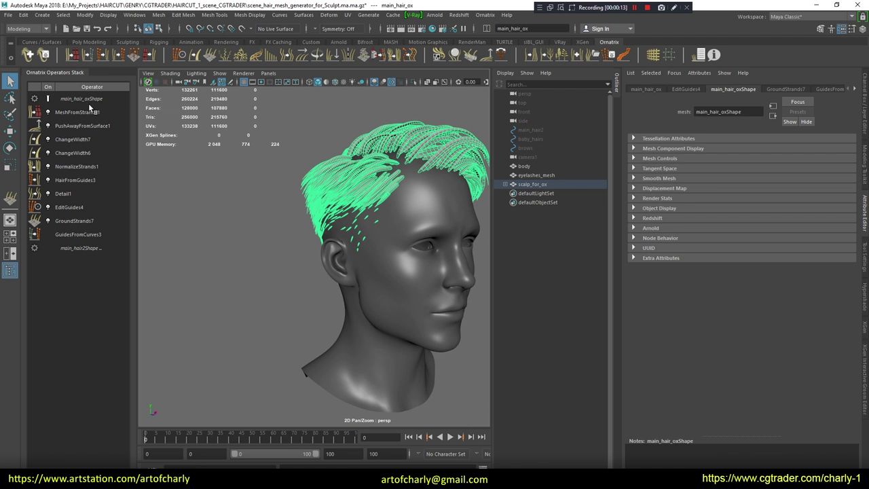
scroll(250, 178, down, 2)
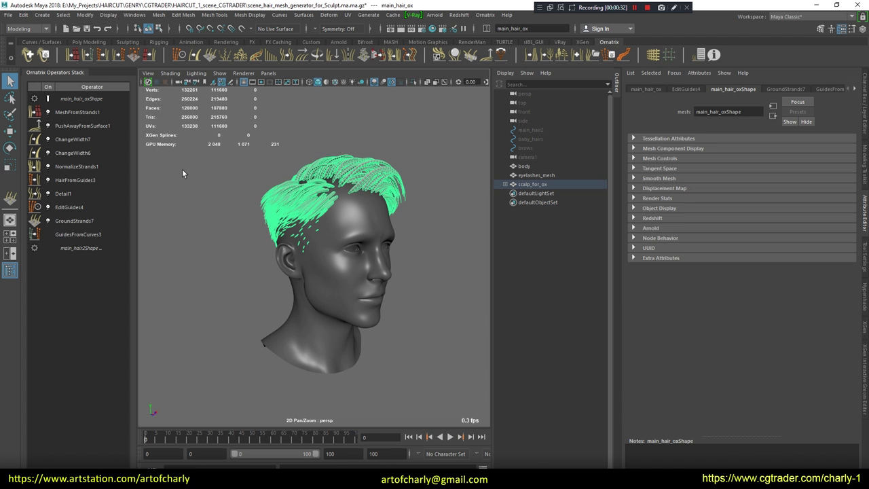
click(91, 221)
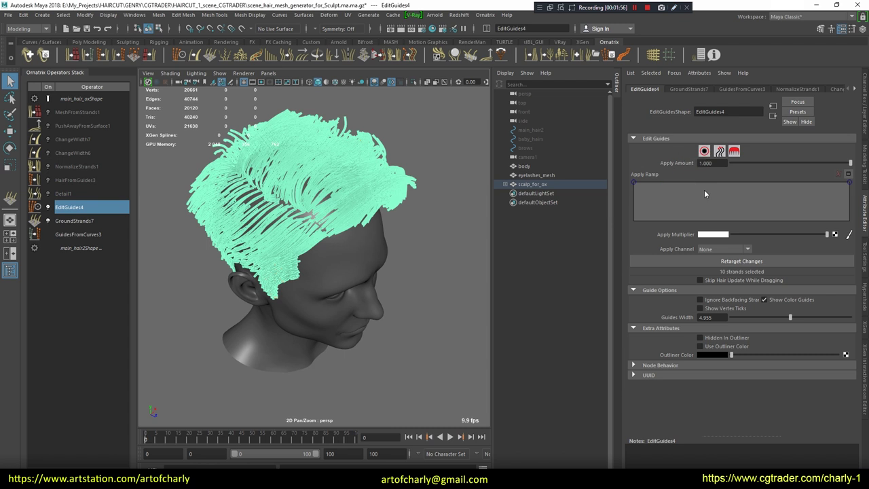
click(704, 151)
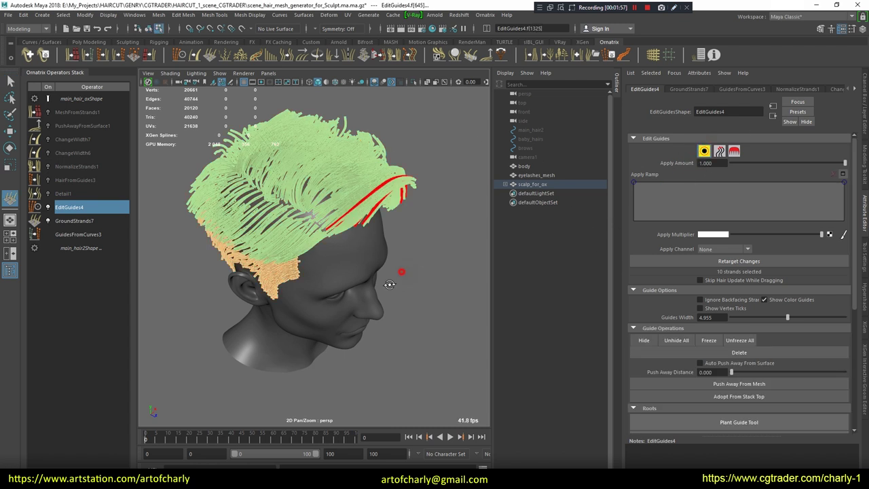
Invert the front-lock guide selection and delete the rest, leaving 44 guides
alt+drag(389, 285, 401, 312)
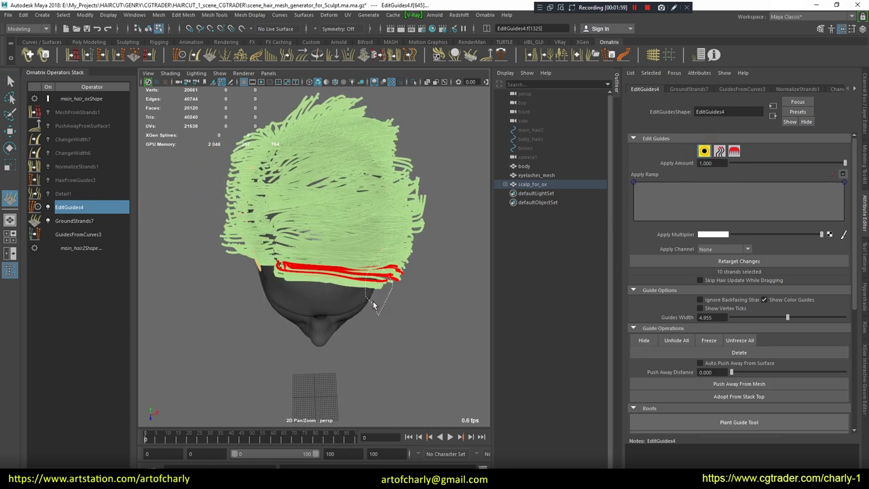
mouse_move(389, 278)
mouse_down()
mouse_move(377, 283)
mouse_move(369, 249)
mouse_move(291, 275)
mouse_move(363, 276)
mouse_move(359, 195)
mouse_move(464, 246)
mouse_up()
key(ctrl+shift+i)
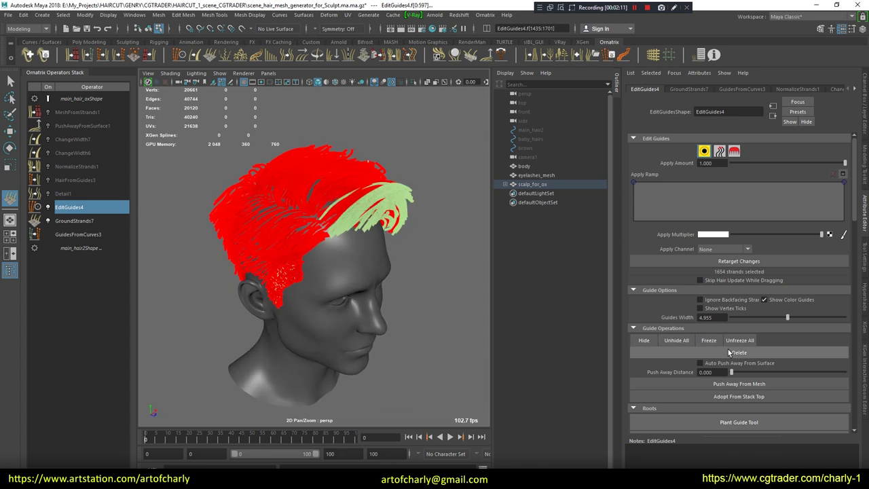
mouse_move(675, 176)
mouse_down()
mouse_move(722, 337)
mouse_move(750, 365)
mouse_up()
key(Escape)
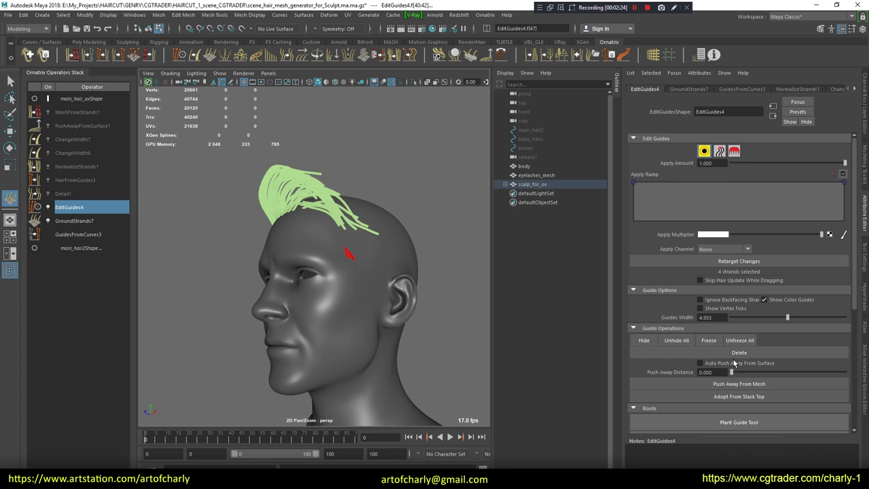
click(737, 352)
alt+drag(326, 233, 385, 274)
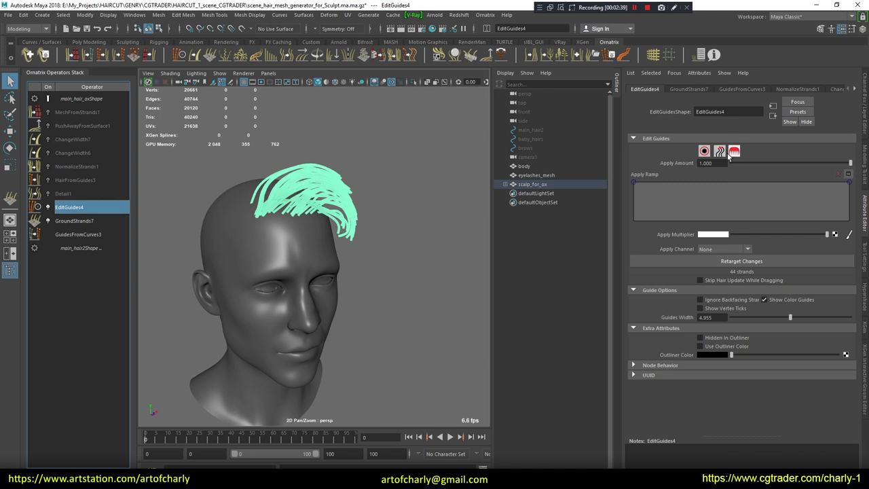
click(733, 151)
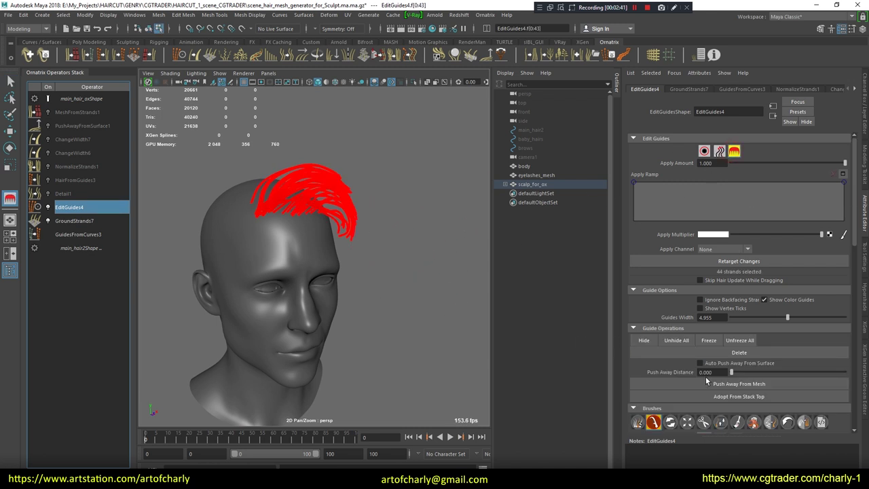
Comb the 44 remaining guide tips upward into a tall, curling swoop over the head
scroll(678, 390, down, 2)
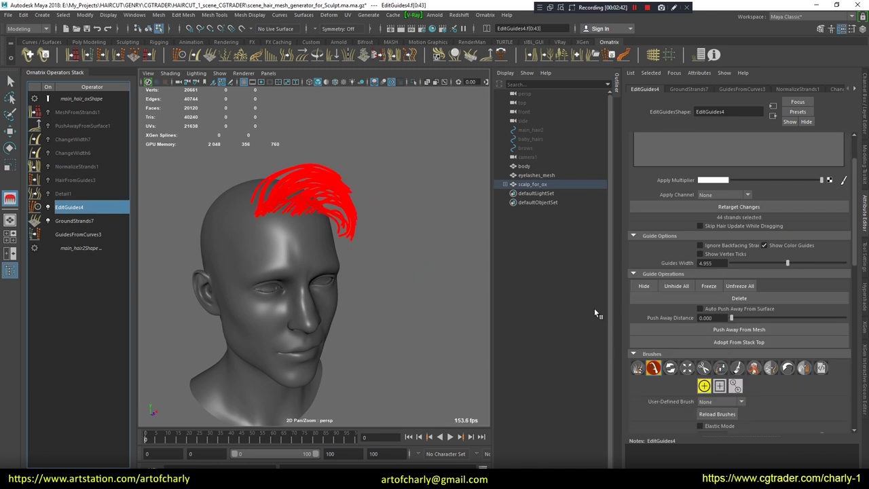
scroll(652, 305, down, 3)
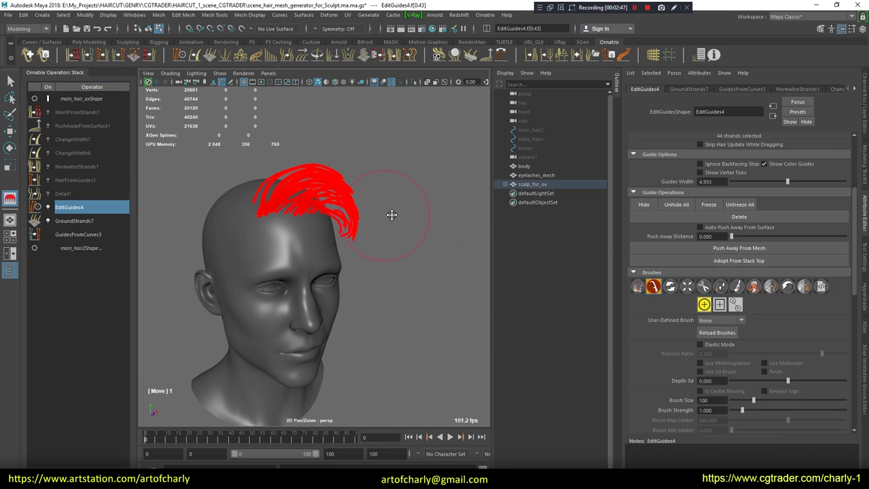
alt+drag(386, 216, 374, 233)
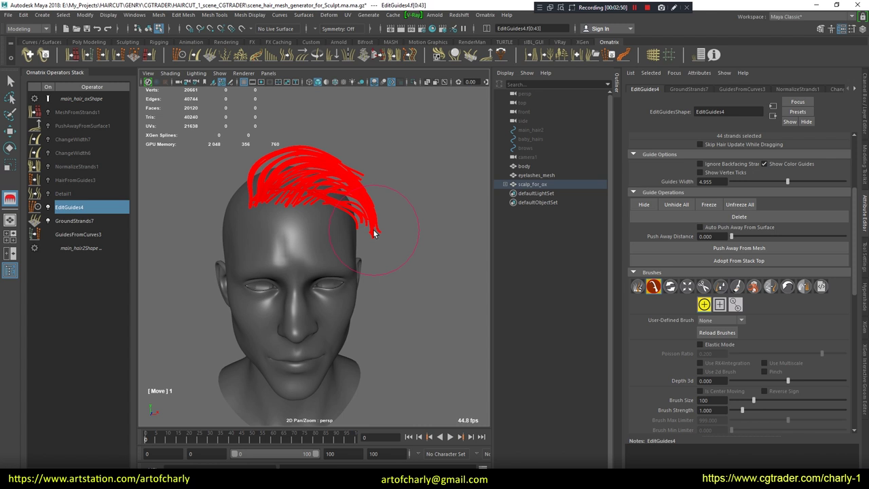
drag(644, 340, 641, 299)
drag(379, 236, 380, 269)
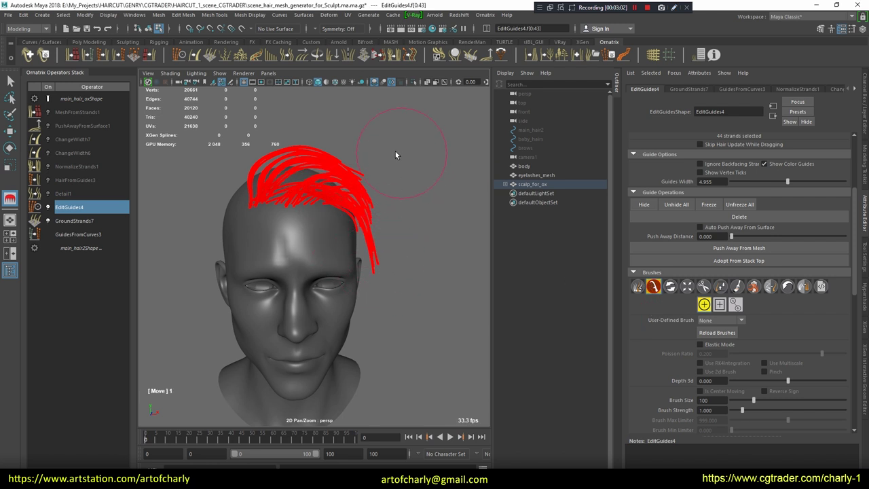
mouse_move(314, 239)
alt+mouse_down()
mouse_move(369, 233)
mouse_move(407, 155)
alt+mouse_up()
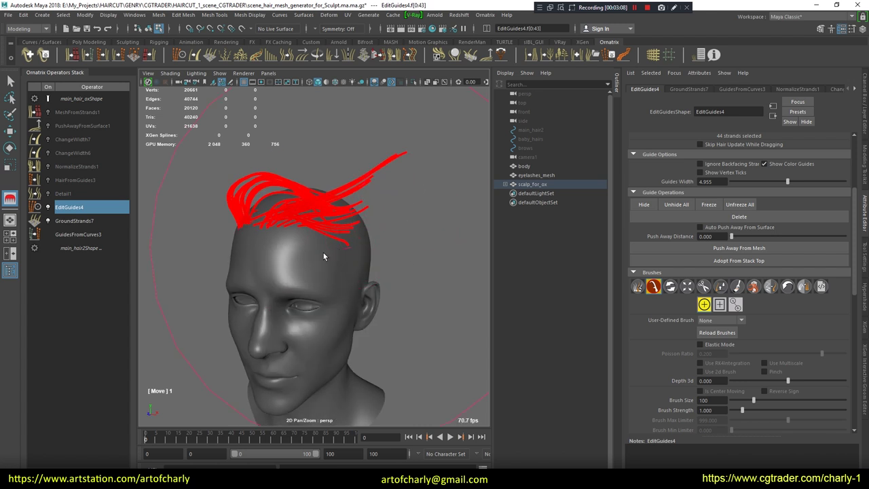
key(ctrl+z)
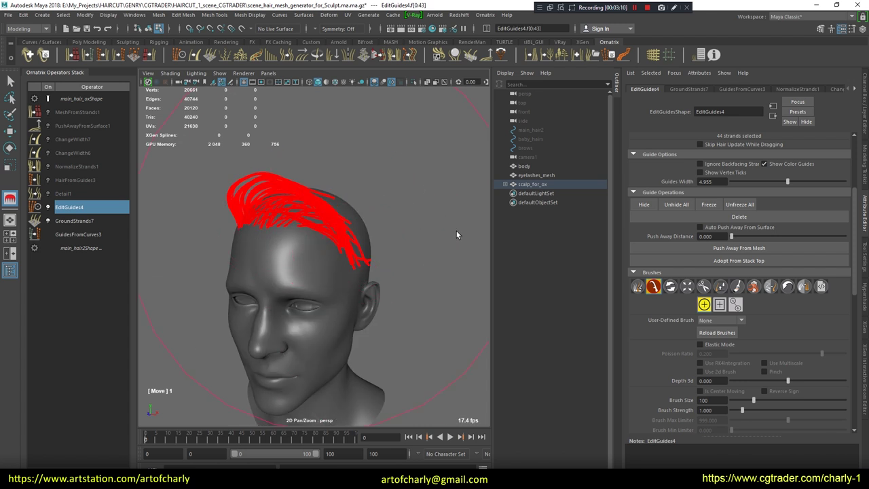
scroll(848, 260, down, 3)
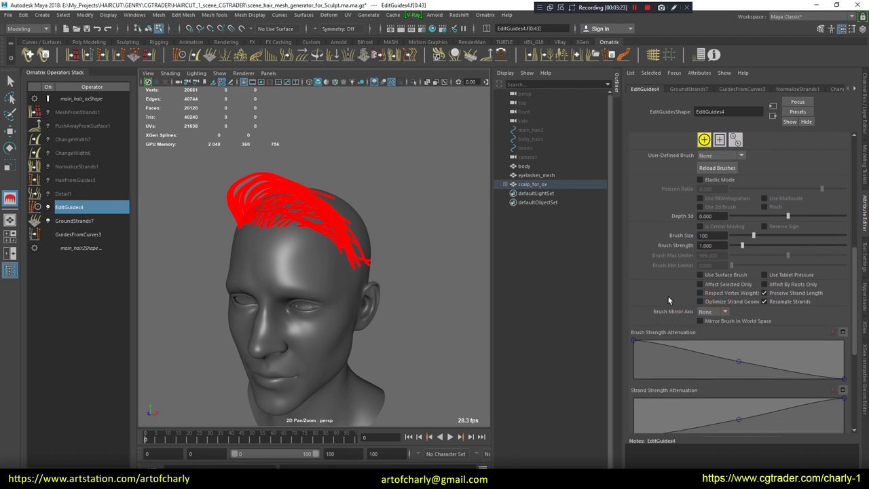
mouse_move(348, 242)
alt+mouse_down()
mouse_move(356, 262)
mouse_move(385, 255)
mouse_move(359, 287)
mouse_move(378, 252)
mouse_move(349, 249)
mouse_move(351, 260)
mouse_move(388, 281)
mouse_move(401, 183)
mouse_move(499, 206)
mouse_move(593, 273)
alt+mouse_up()
scroll(674, 346, up, 5)
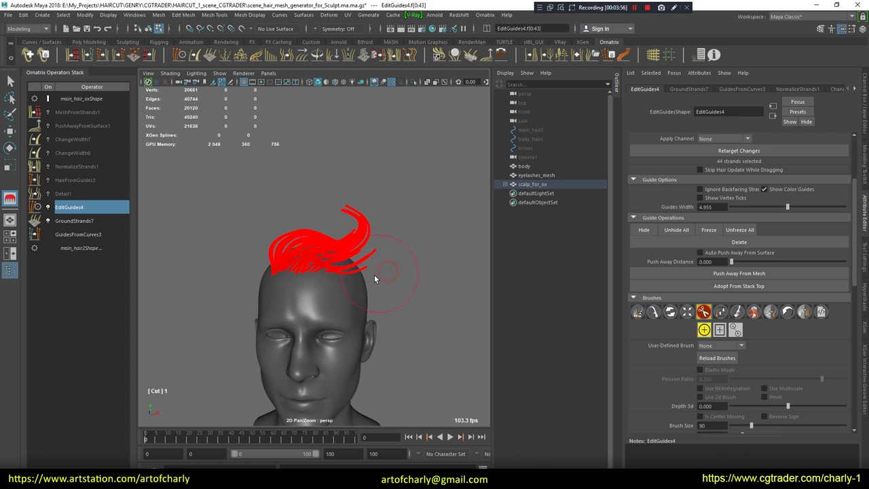
mouse_move(356, 292)
alt+mouse_down()
mouse_move(402, 276)
mouse_move(398, 291)
mouse_move(407, 296)
mouse_move(402, 262)
mouse_move(384, 270)
alt+mouse_up()
scroll(394, 278, up, 5)
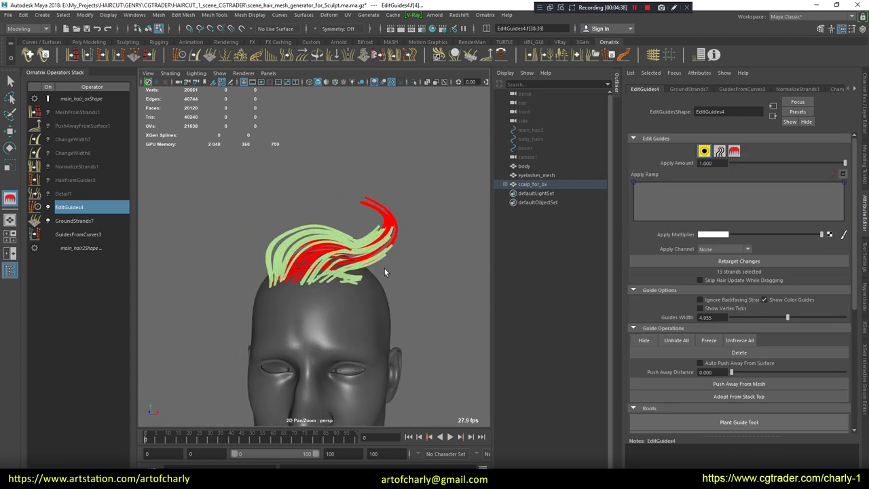
Invert the guide selection and delete it, leaving a small swept cluster on the crown
key(ctrl+shift+i)
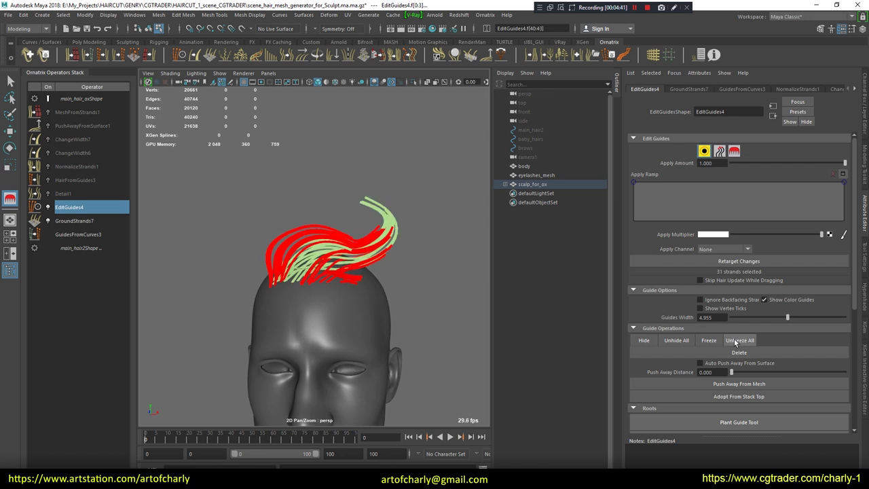
click(738, 352)
mouse_move(380, 285)
alt+mouse_down()
mouse_move(412, 237)
mouse_move(359, 233)
mouse_move(345, 262)
mouse_move(320, 273)
alt+mouse_up()
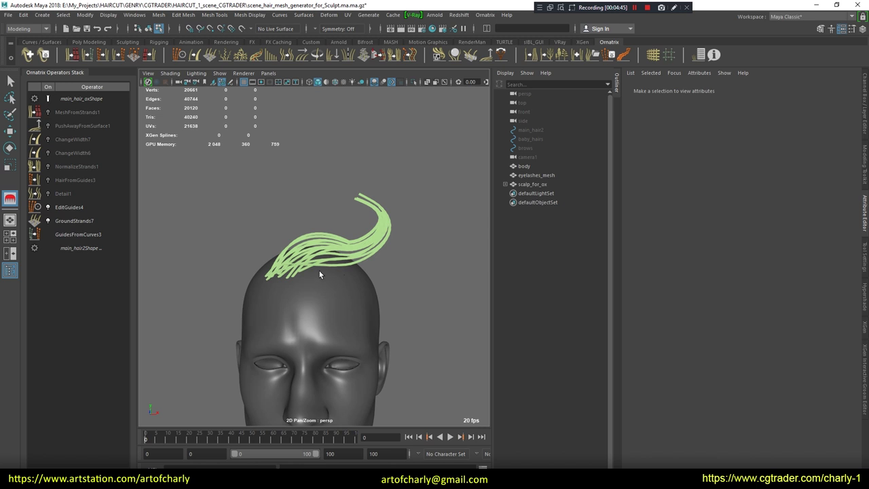
Reselect the hair in guide edit mode and activate the Draw Strand Tool (Point Count 10)
click(370, 274)
click(704, 150)
scroll(653, 219, down, 2)
scroll(681, 190, down, 2)
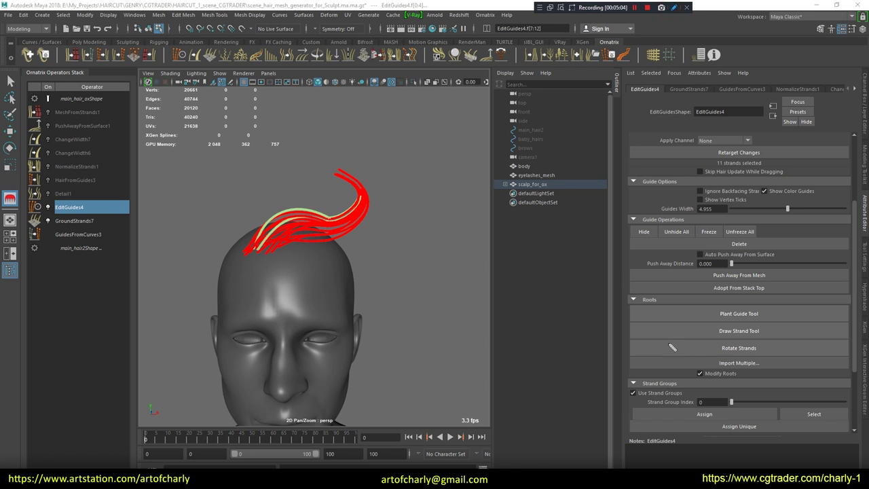
mouse_move(619, 345)
mouse_down()
mouse_move(708, 328)
mouse_move(777, 337)
mouse_up()
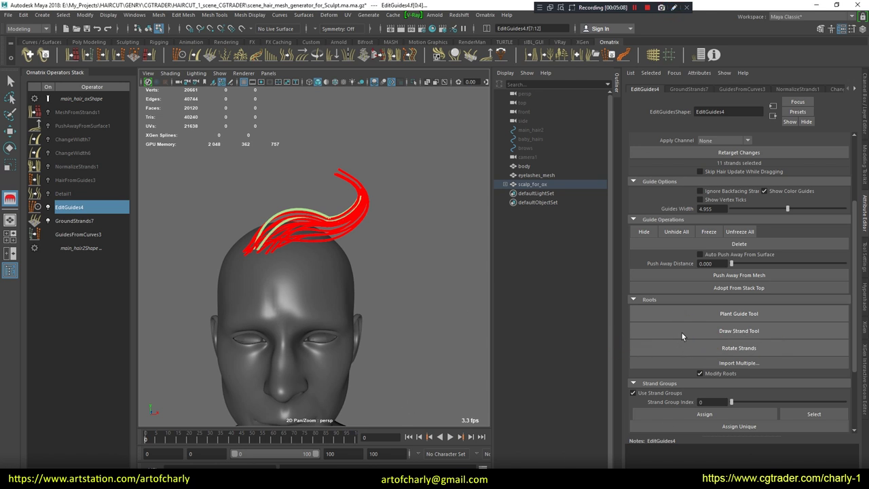
click(757, 337)
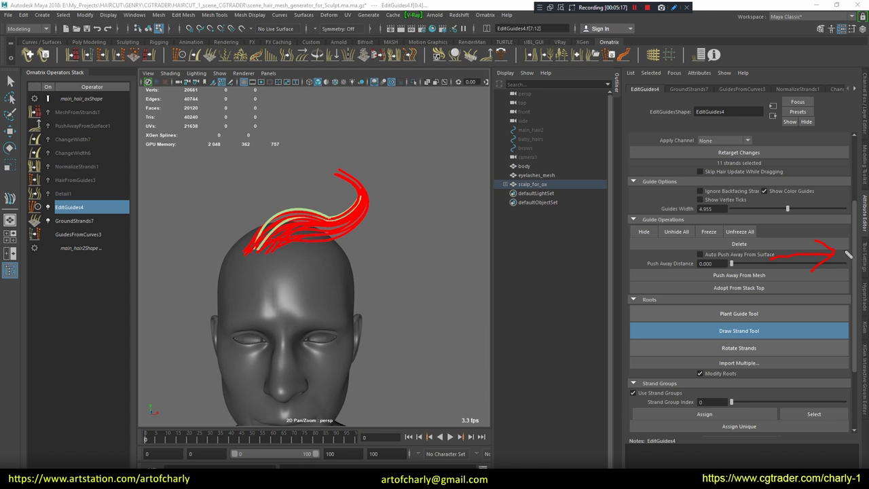
click(863, 264)
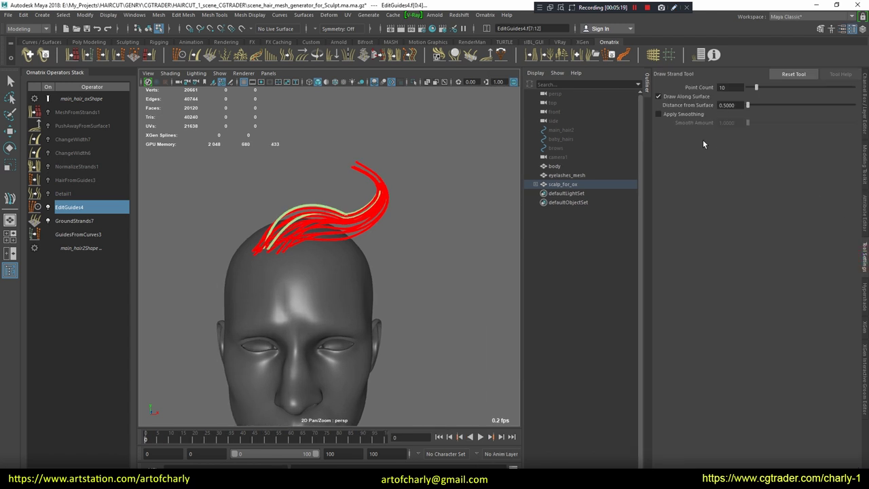
Enable Apply Smoothing, turn off Draw Along Surface, and set Point Count to 70
click(671, 115)
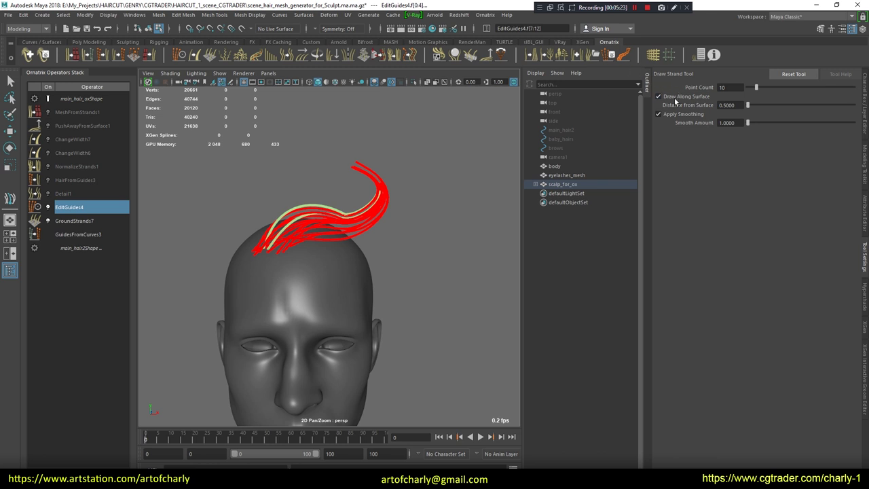
click(657, 96)
alt+drag(326, 231, 296, 264)
text(70)
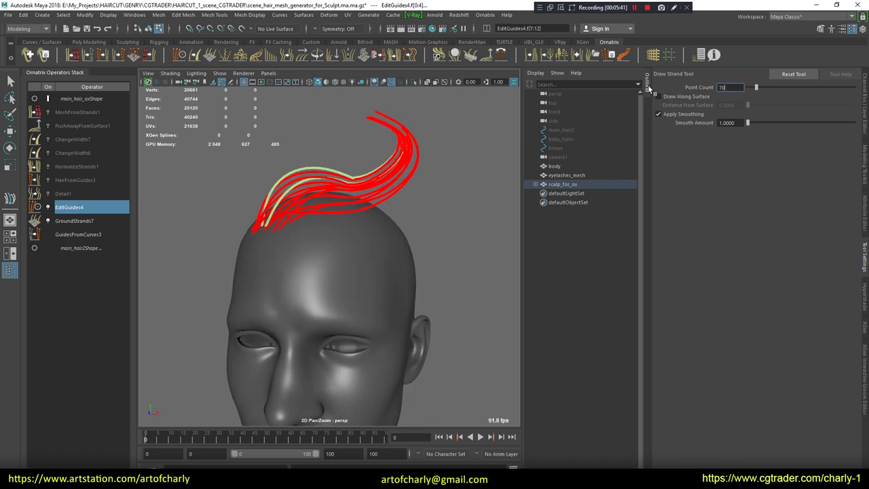
key(Return)
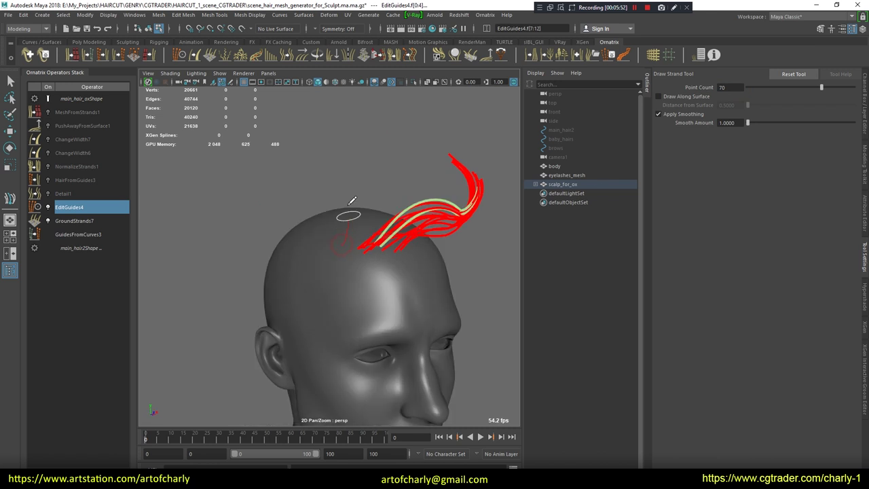
Draw two curled guides spiralling left and right from the scalp, then select the left one
drag(342, 244, 293, 196)
drag(344, 244, 365, 182)
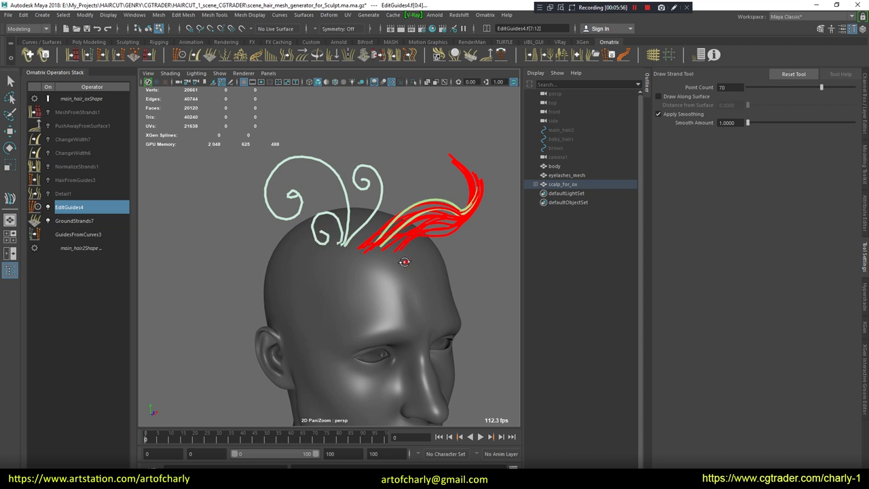
alt+drag(404, 262, 388, 259)
key(q)
click(284, 198)
mouse_move(283, 198)
alt+mouse_down()
mouse_move(378, 310)
mouse_move(369, 252)
mouse_move(369, 271)
mouse_move(349, 271)
mouse_move(368, 276)
alt+mouse_up()
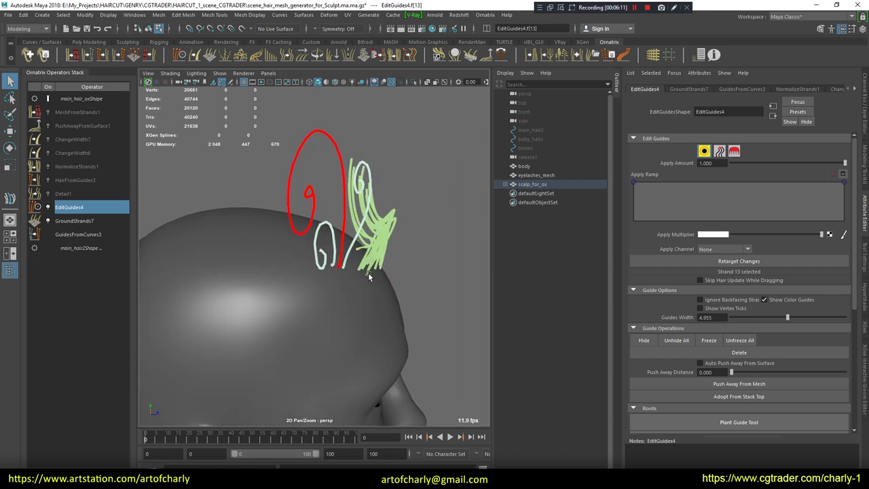
Rotate the red curl guide more upright and swing it over to the left
key(e)
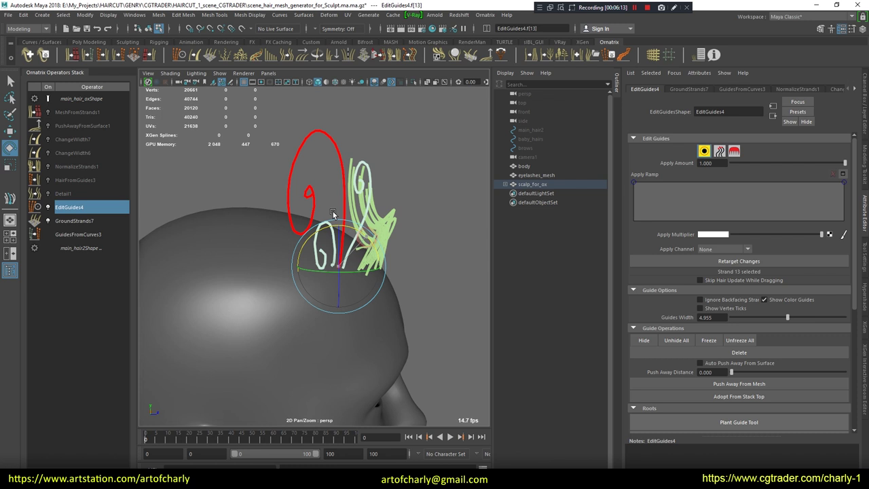
alt+drag(389, 226, 321, 210)
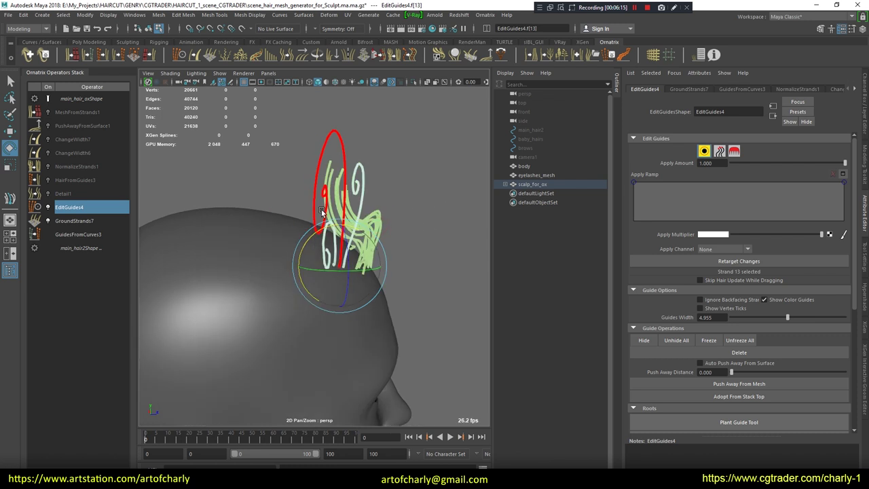
scroll(671, 348, down, 5)
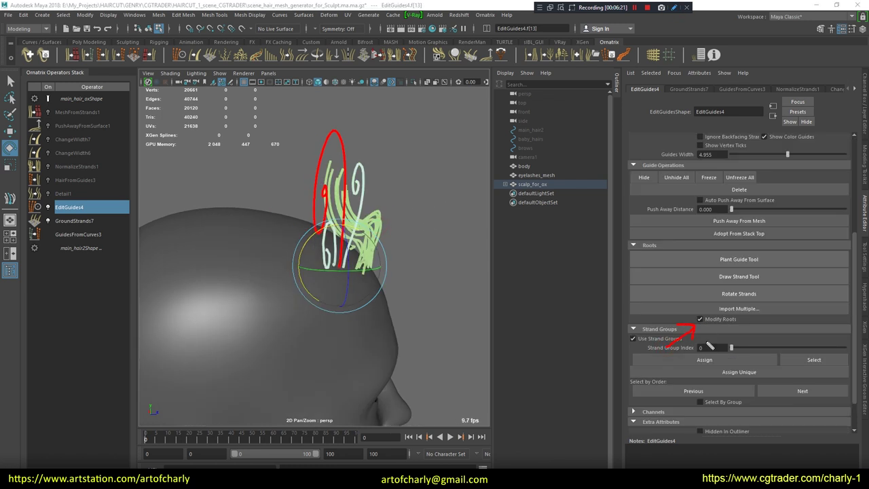
mouse_move(343, 212)
alt+mouse_down()
mouse_move(341, 228)
mouse_move(366, 245)
mouse_move(372, 223)
mouse_move(295, 239)
alt+mouse_up()
Select the large upper-left curl guide and set the Smooth brush to strength 10 with optimized geometry
click(291, 168)
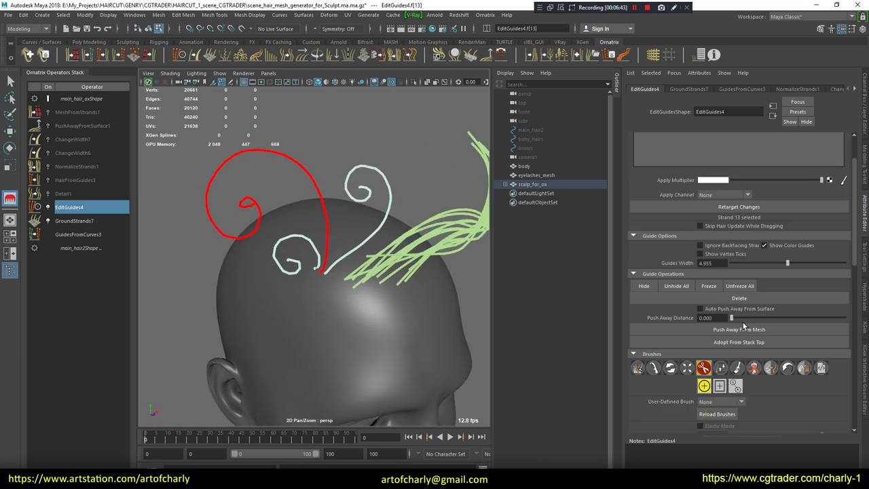
click(771, 368)
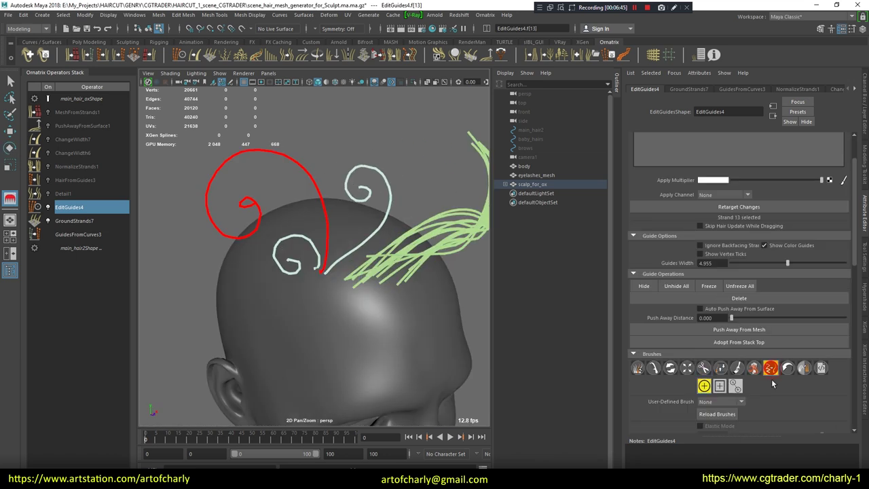
scroll(771, 371, down, 3)
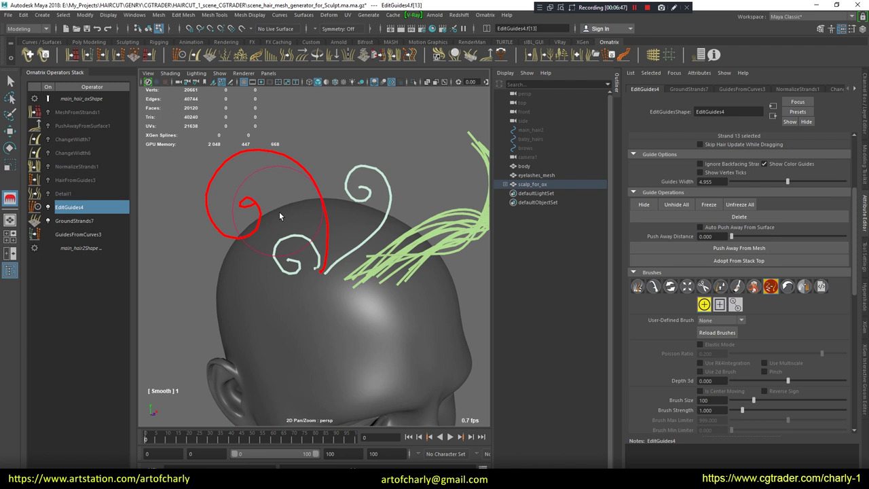
scroll(711, 300, down, 2)
scroll(711, 300, down, 1)
scroll(716, 317, down, 4)
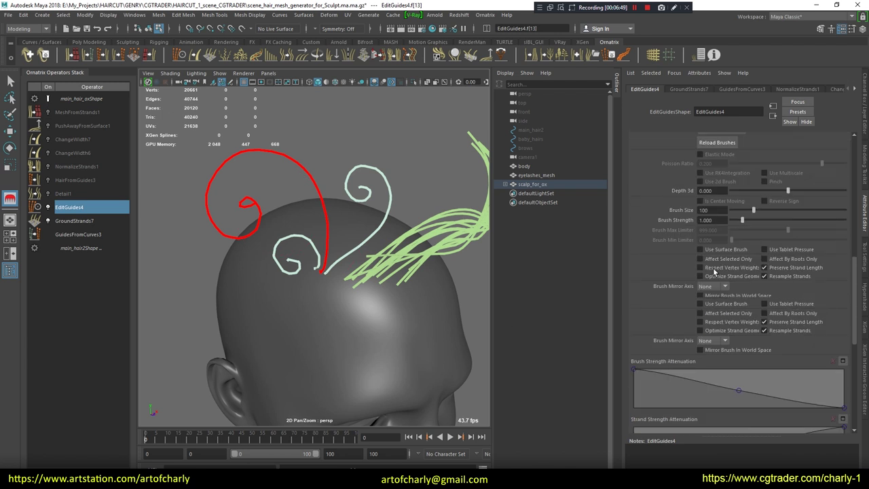
scroll(715, 261, down, 1)
double_click(701, 192)
text(1)
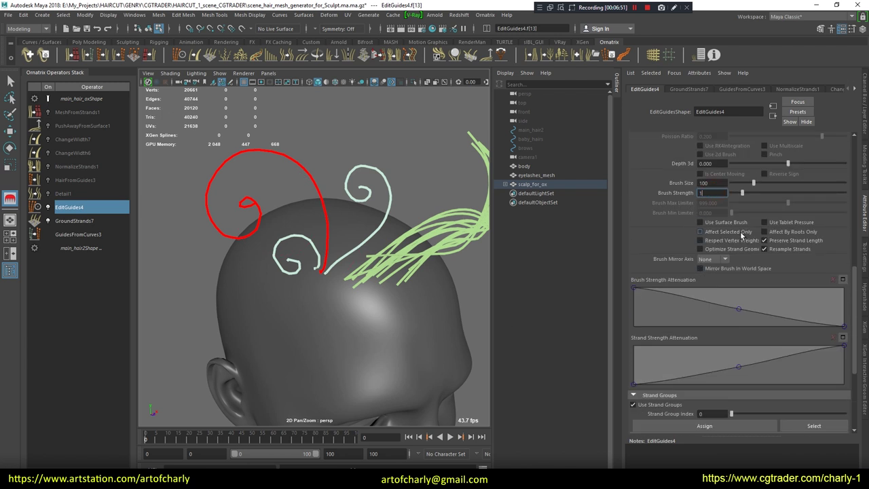
text(0.000)
key(Return)
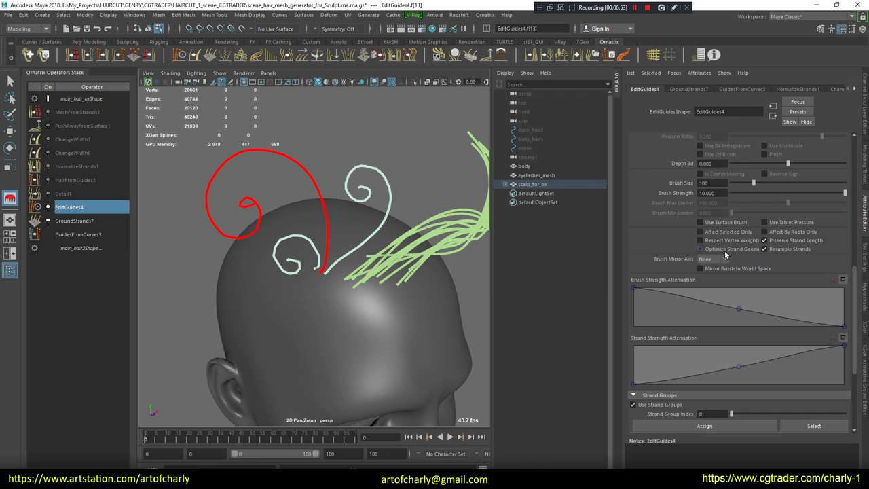
click(730, 249)
Smooth the red guide's inner curl into a straighter tip
drag(324, 215, 319, 203)
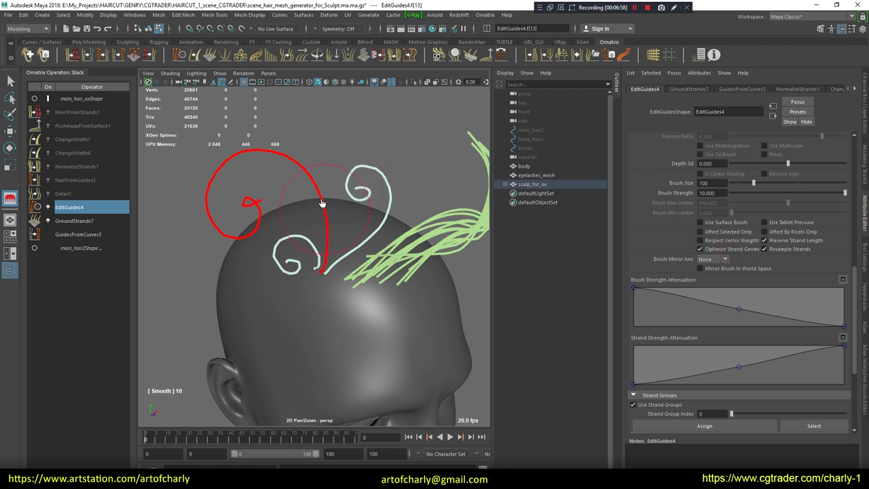
drag(264, 198, 325, 251)
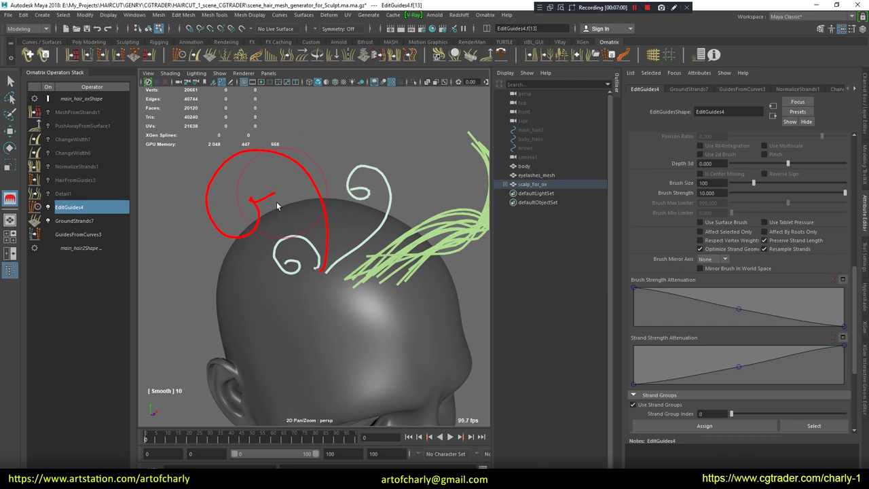
drag(285, 218, 291, 185)
Trim the tip off the red curl guide with the Cut brush
scroll(848, 271, up, 5)
click(703, 316)
click(270, 201)
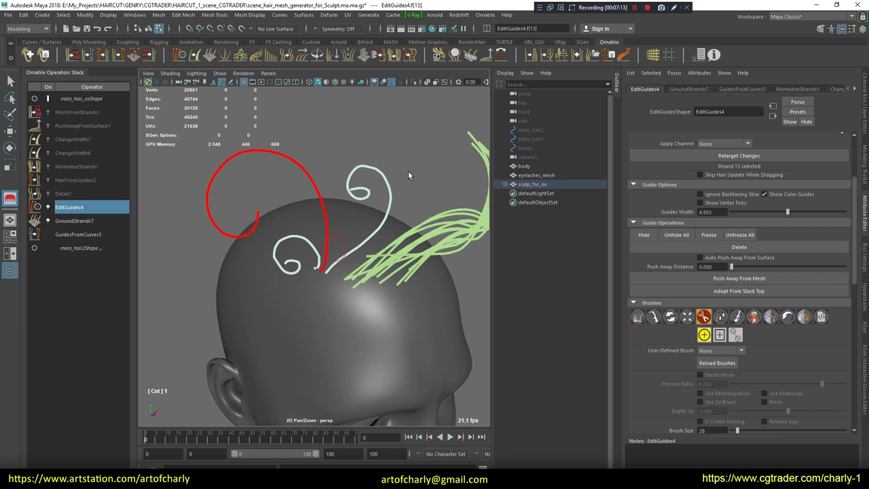
key(e)
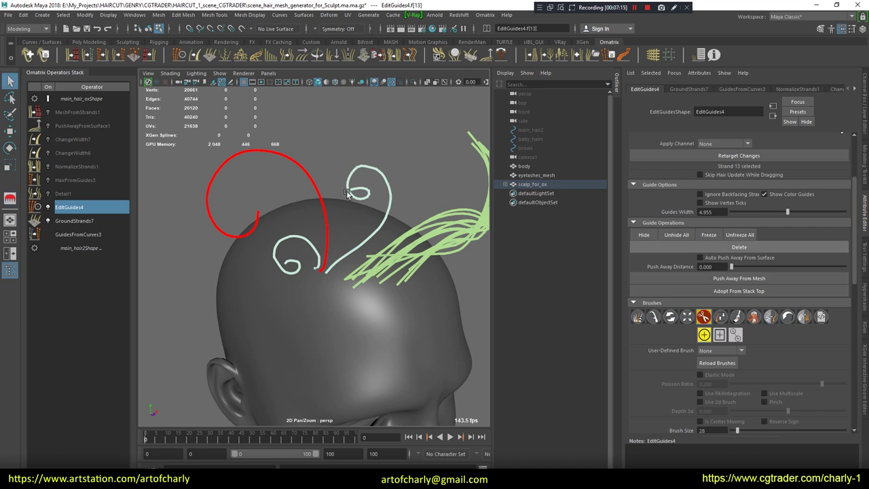
alt+drag(393, 272, 382, 224)
Change HairFromGuides3's Distribution Type to generate thick hair from the curls
click(75, 180)
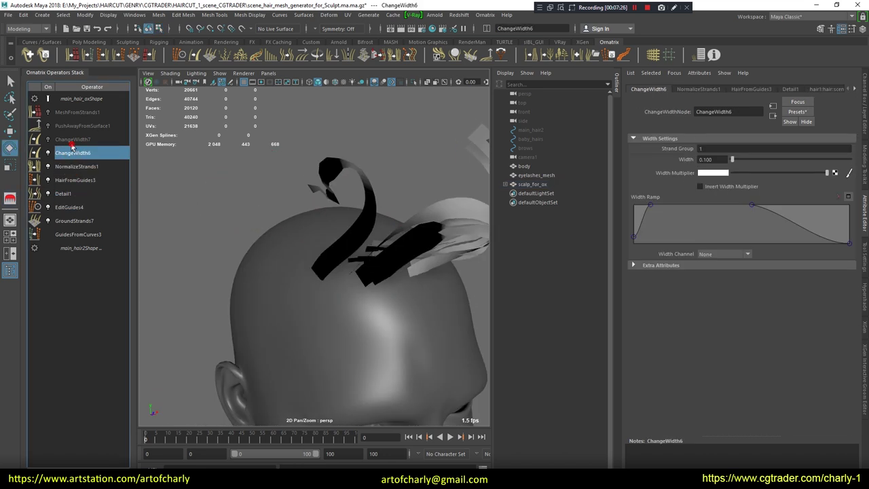
click(733, 184)
mouse_move(358, 261)
alt+mouse_down()
mouse_move(371, 205)
mouse_move(374, 236)
mouse_move(339, 195)
mouse_move(387, 268)
mouse_move(342, 264)
mouse_move(370, 328)
mouse_move(407, 285)
alt+mouse_up()
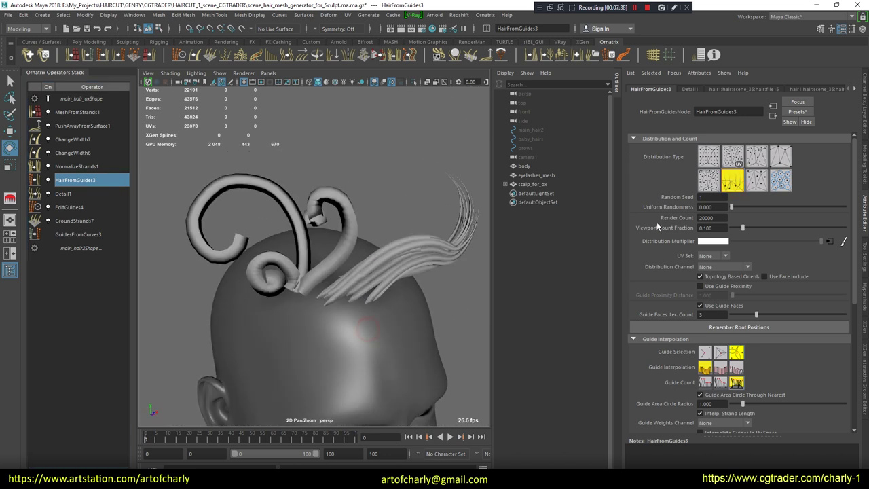
Show ChangeWidth7's Width Settings (Width 0.400) for the curl test hair
click(673, 7)
drag(689, 234, 725, 175)
key(Escape)
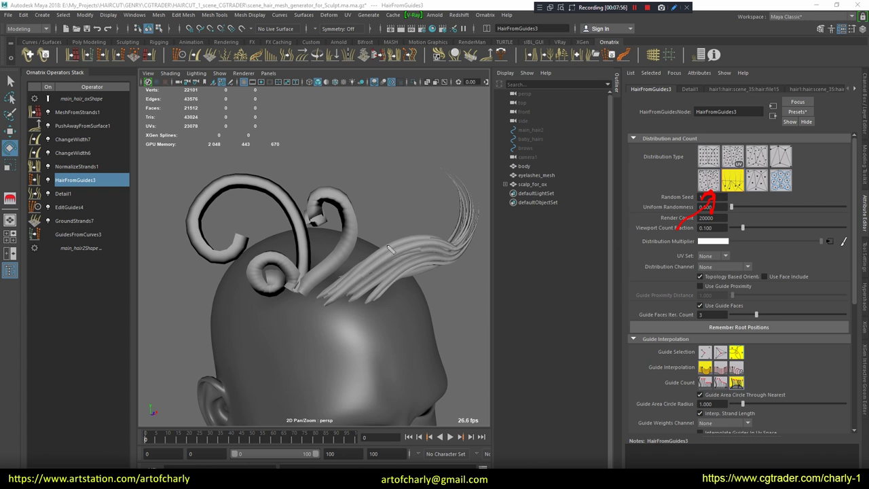
mouse_move(314, 289)
mouse_down()
mouse_move(321, 228)
mouse_move(210, 243)
mouse_up()
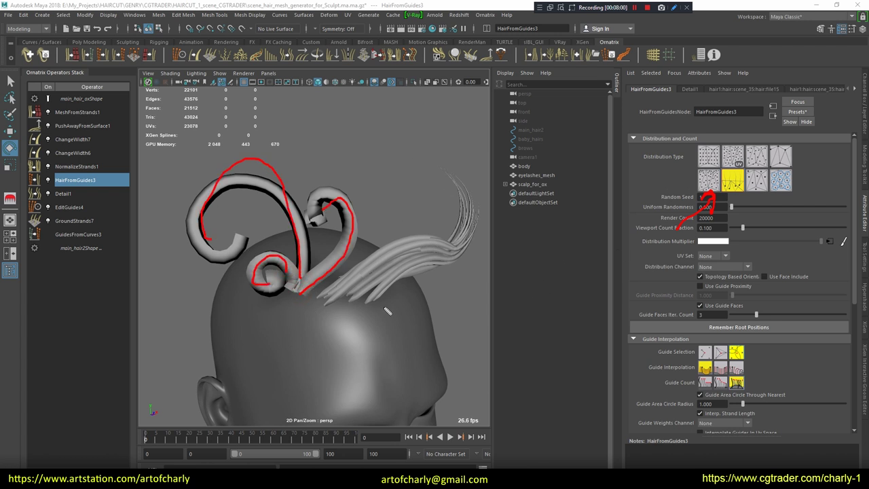
click(75, 139)
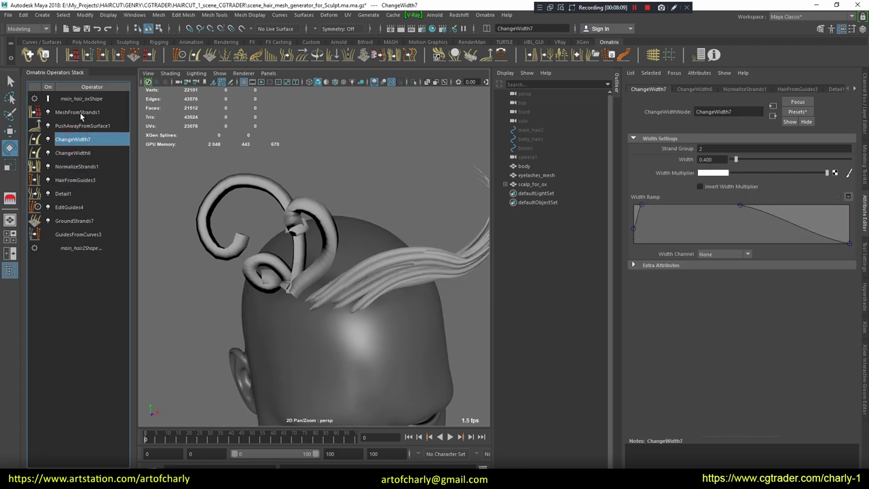
Replace the ChangeWidth operators with a new ChangeWidth1, width about 1.341 and tapered roots
click(84, 167)
click(80, 139)
right_click(87, 140)
click(98, 182)
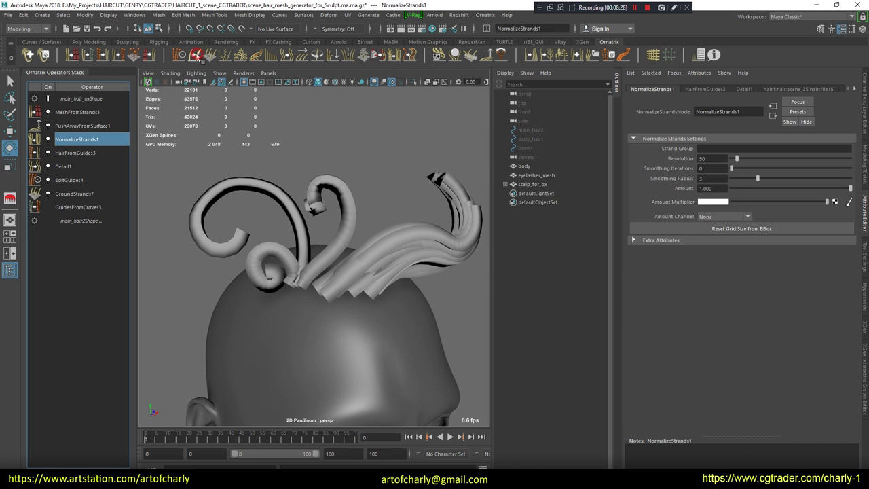
click(195, 55)
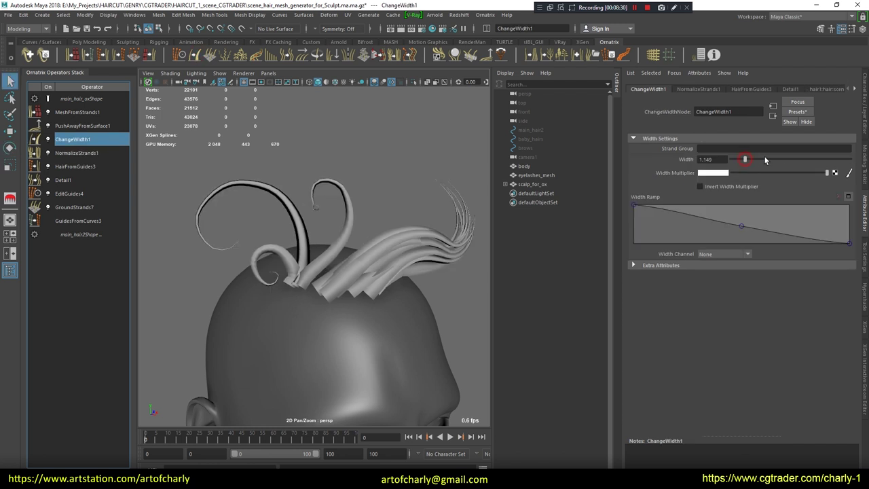
drag(764, 160, 743, 160)
mouse_move(632, 204)
mouse_down()
mouse_move(625, 239)
mouse_move(633, 240)
mouse_move(649, 207)
mouse_up()
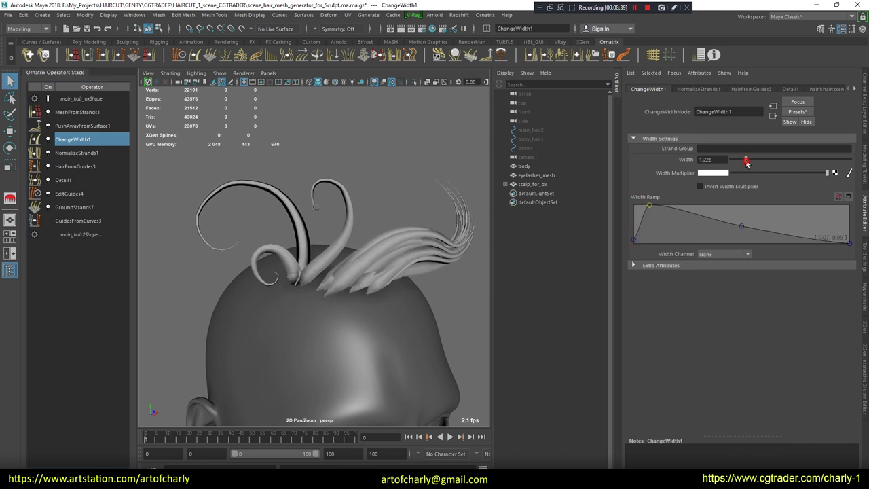
drag(750, 161, 747, 160)
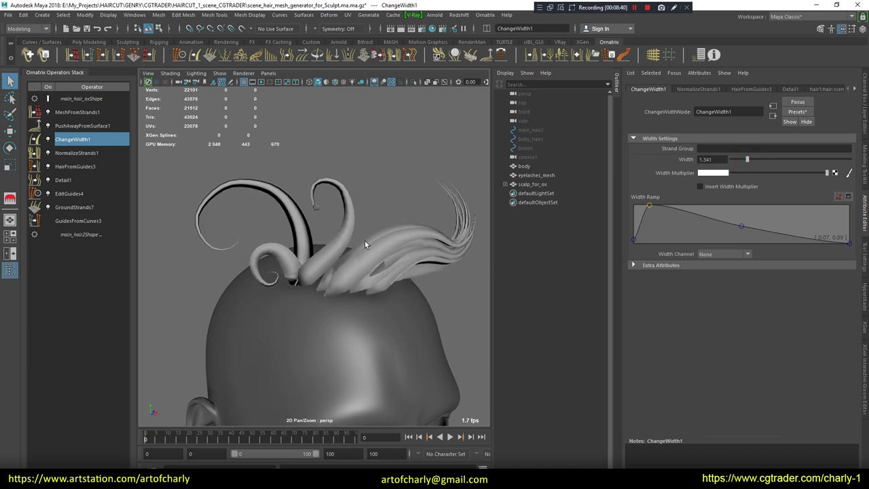
alt+drag(365, 244, 437, 295)
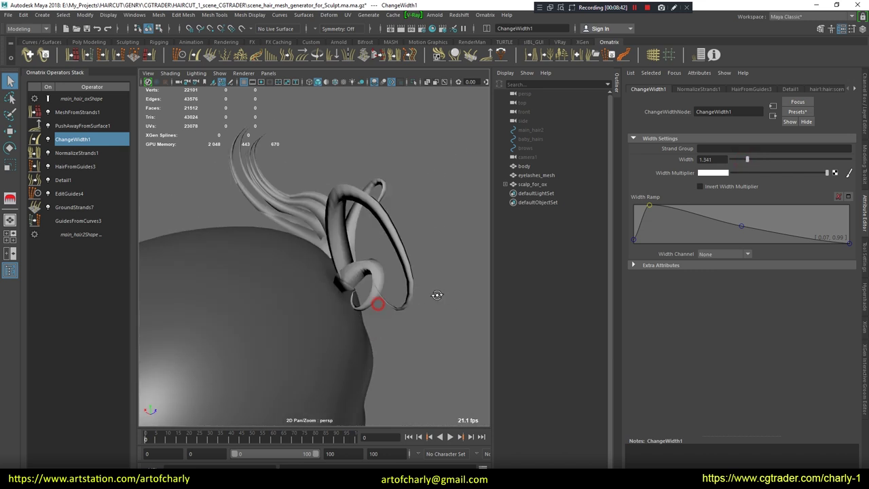
alt+drag(437, 295, 254, 246)
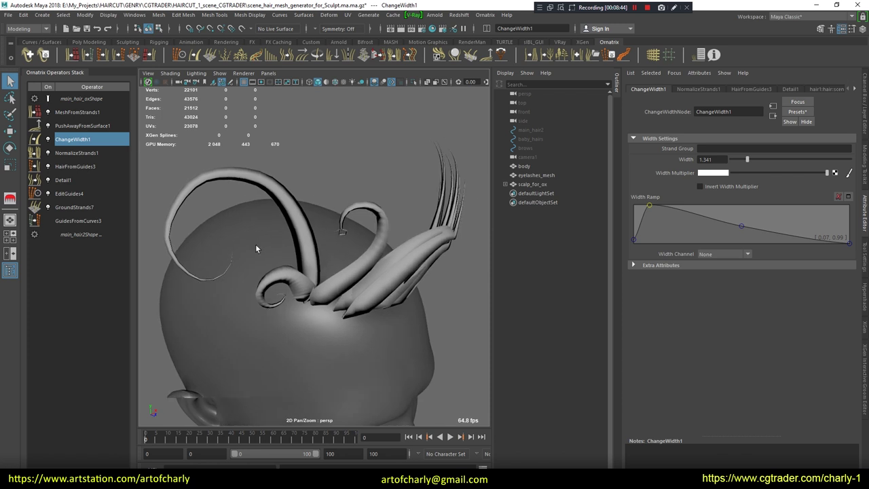
Set MeshFromStrands1 Side Count to 16
click(81, 112)
click(706, 204)
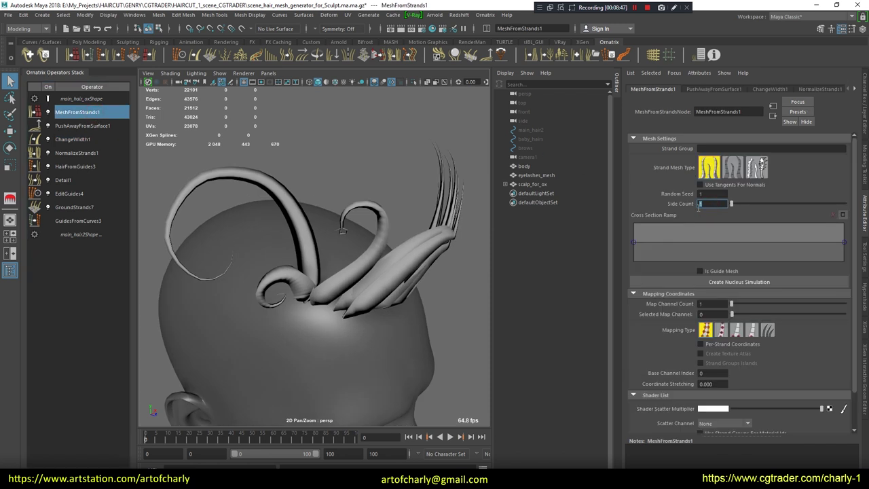
text(16)
key(Return)
mouse_move(378, 217)
alt+mouse_down()
mouse_move(310, 203)
mouse_move(398, 249)
mouse_move(348, 221)
mouse_move(360, 194)
mouse_move(346, 224)
mouse_move(272, 252)
mouse_move(326, 278)
mouse_move(362, 243)
mouse_move(309, 280)
alt+mouse_up()
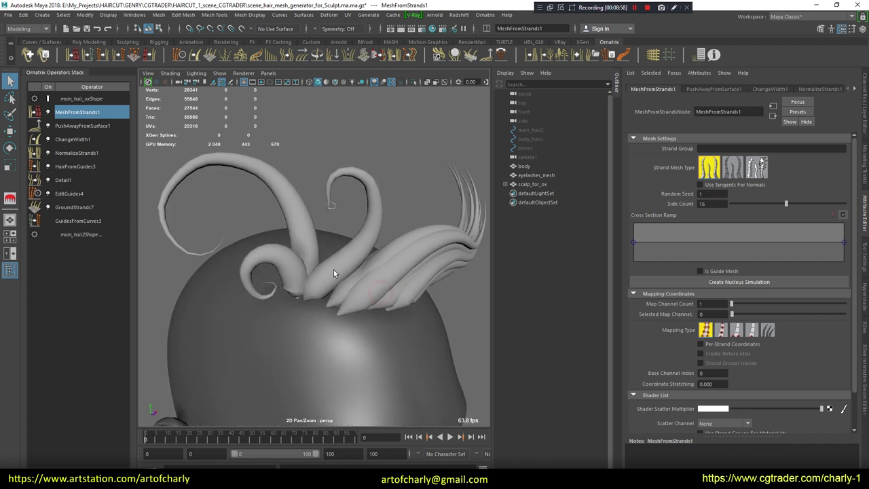
Reshape ChangeWidth1's width profile along the strands
click(68, 140)
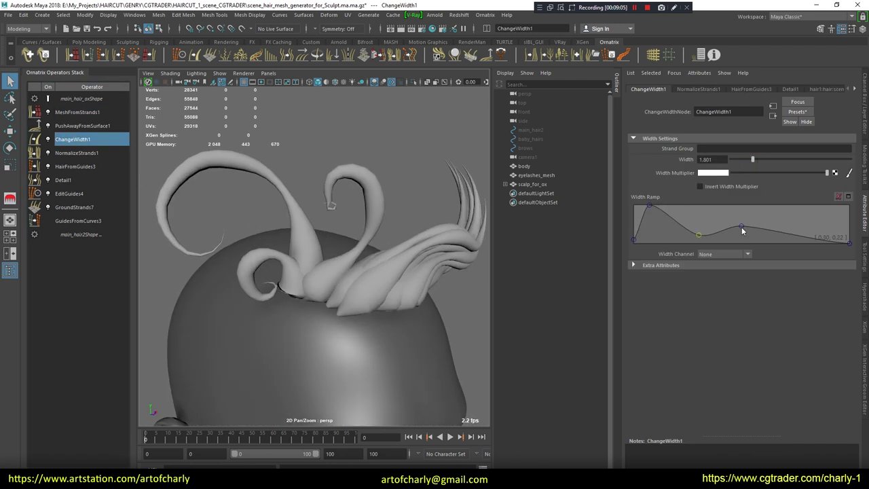
drag(731, 234, 783, 237)
mouse_move(410, 255)
alt+mouse_down()
mouse_move(413, 249)
mouse_move(359, 248)
mouse_move(355, 227)
mouse_move(405, 229)
mouse_move(398, 227)
mouse_move(288, 232)
alt+mouse_up()
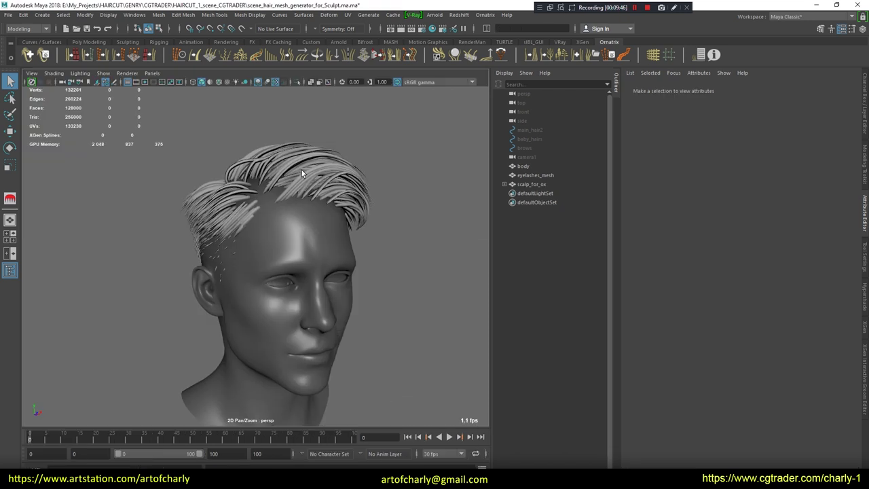
Switch the haircut's HairFromGuides3 to a different Distribution Type for denser hair
alt+drag(302, 173, 310, 165)
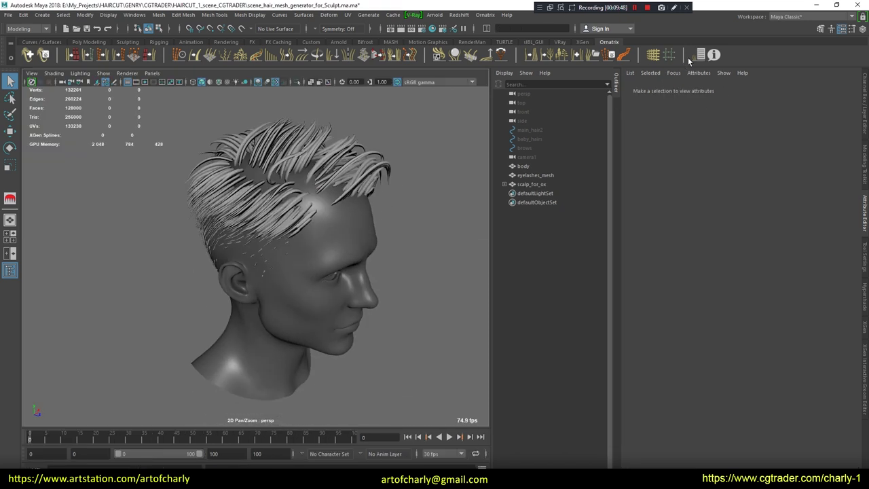
click(697, 57)
click(351, 180)
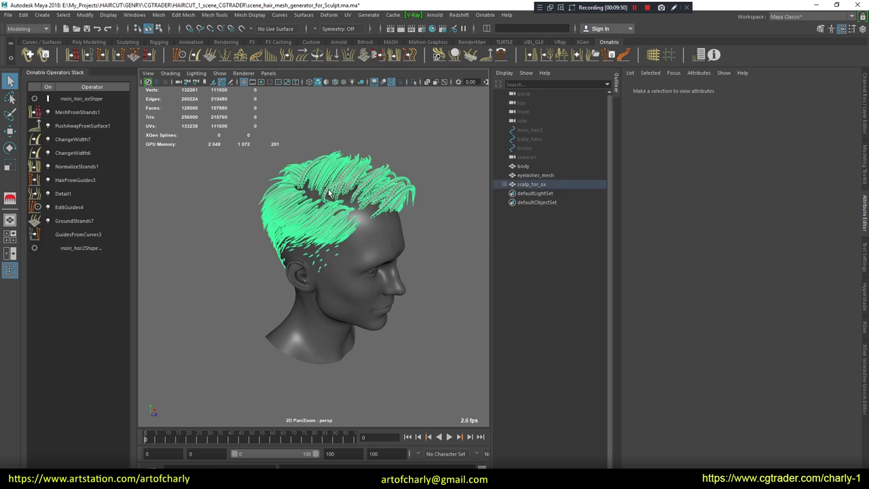
alt+drag(351, 180, 321, 224)
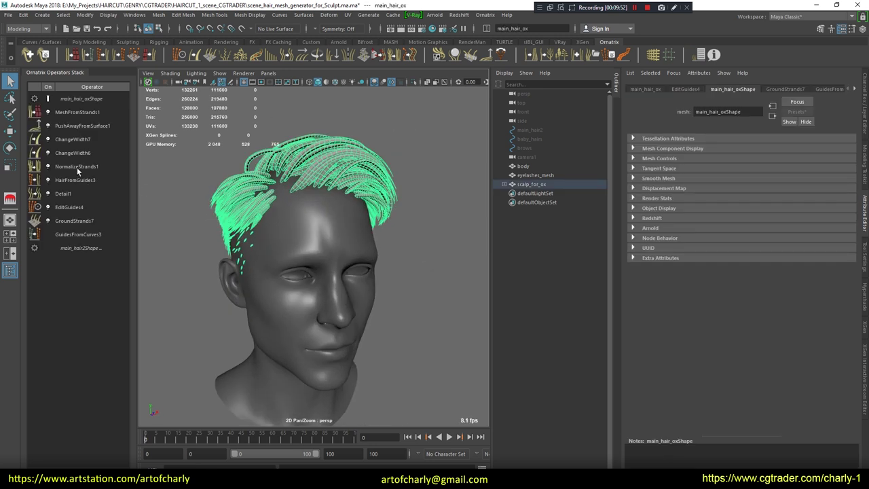
click(80, 166)
click(80, 153)
click(75, 180)
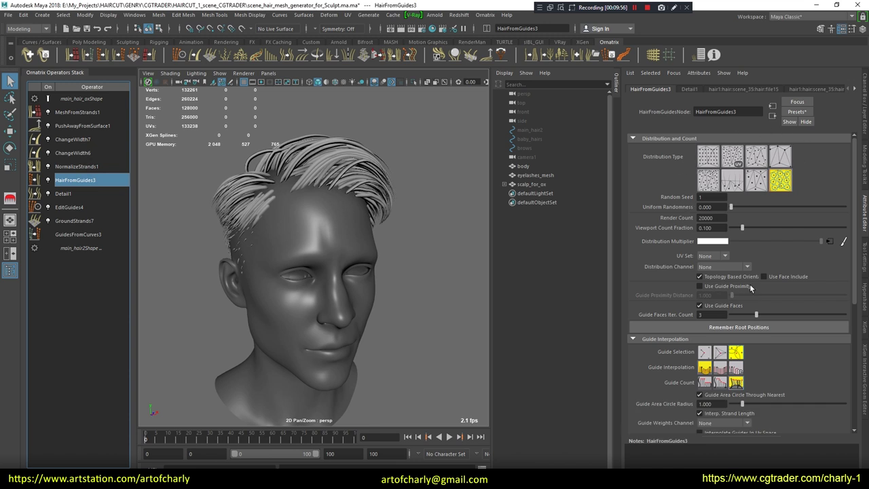
click(731, 181)
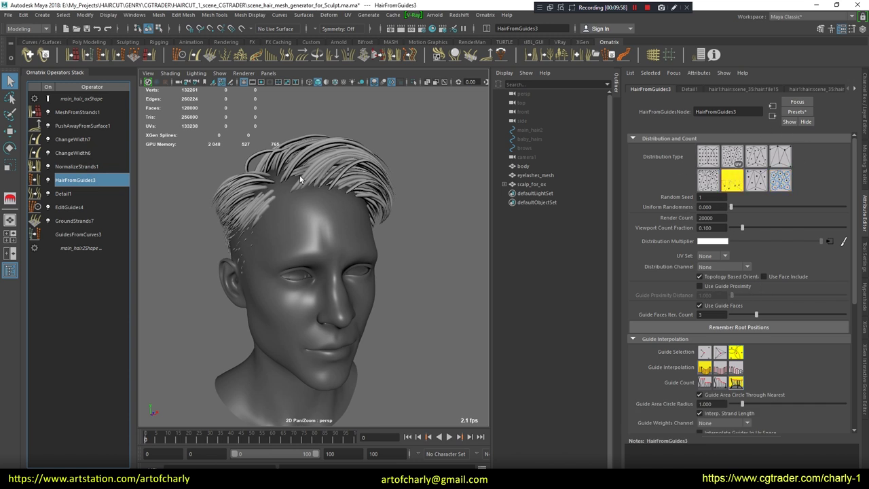
Inspect the denser hair near the ear and temple, then show Detail1's settings
mouse_move(292, 217)
alt+mouse_down()
mouse_move(304, 272)
mouse_move(414, 225)
mouse_move(200, 254)
alt+mouse_up()
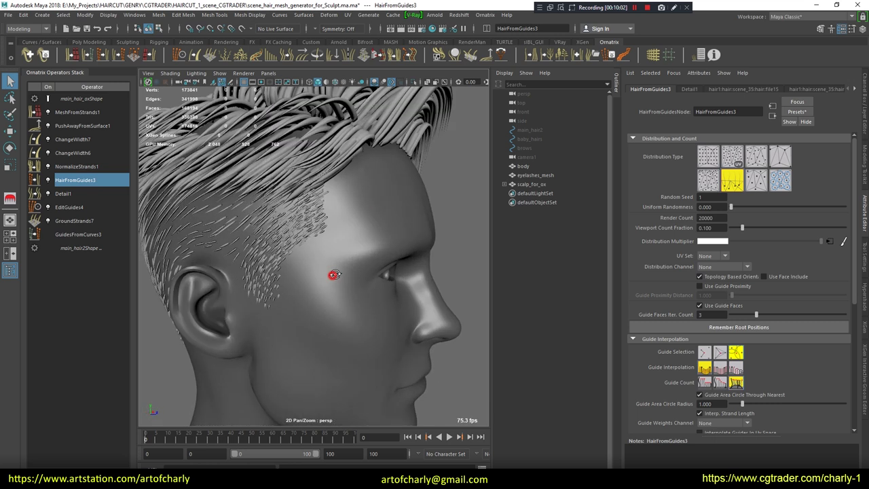
alt+right_drag(344, 239, 182, 243)
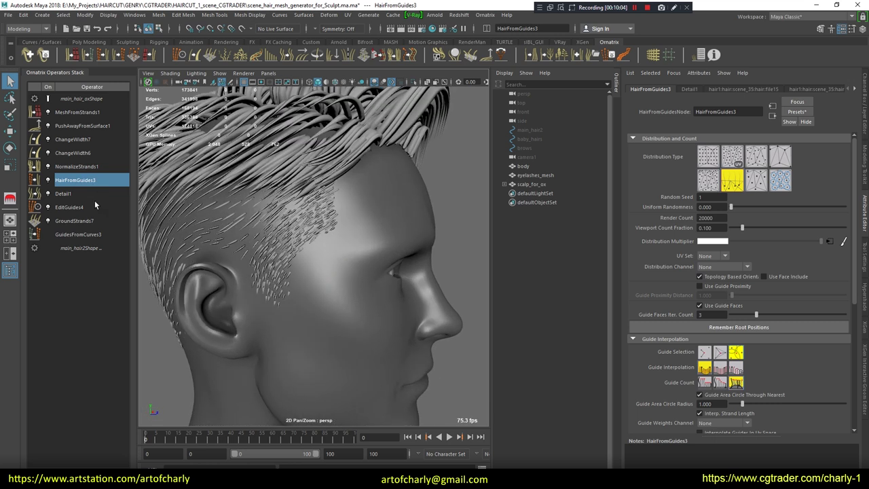
click(63, 195)
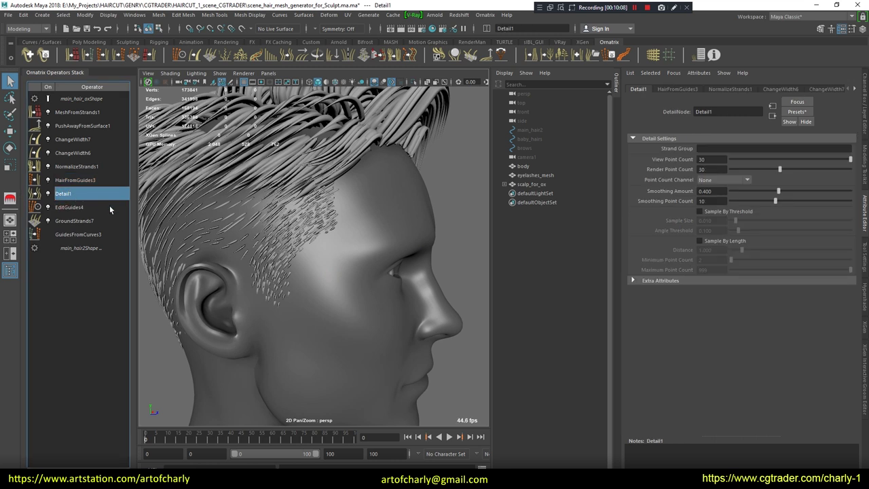
Set Detail1 View Point Count to 10
mouse_move(385, 191)
alt+mouse_down()
mouse_move(344, 195)
mouse_move(340, 258)
alt+mouse_up()
alt+right_drag(340, 258, 325, 277)
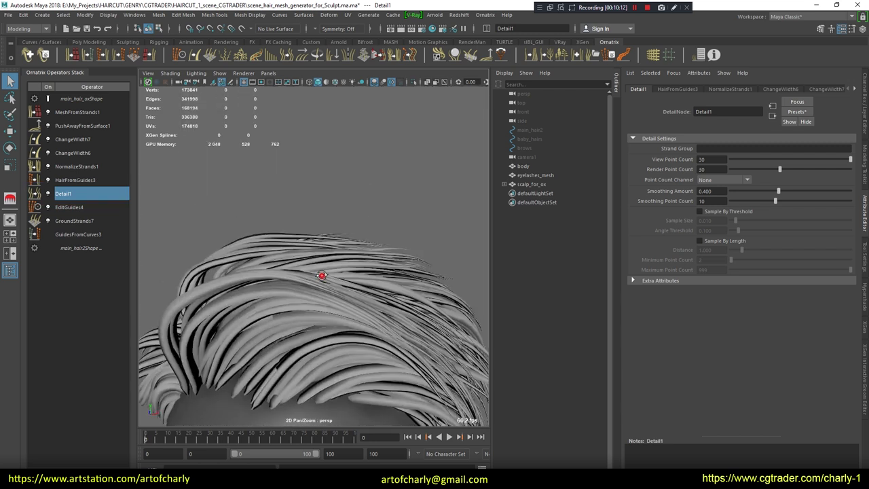
click(719, 160)
text(1)
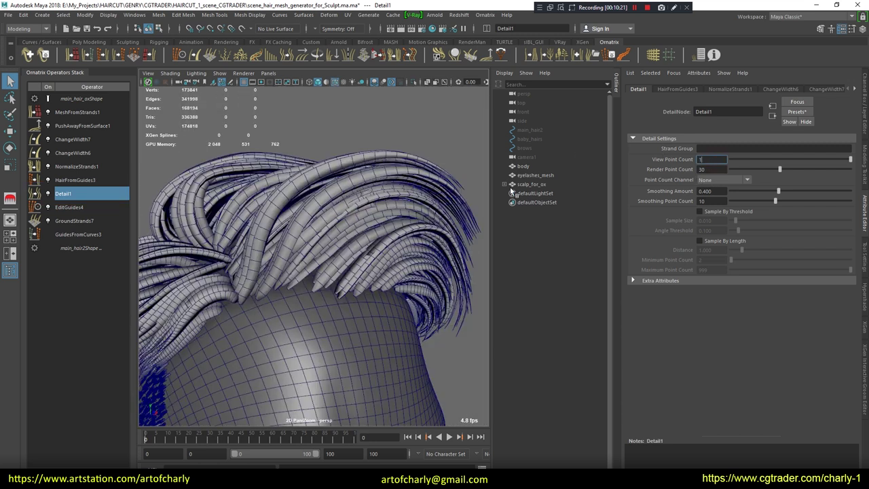
text(0)
key(Return)
mouse_move(297, 221)
alt+right_down()
mouse_move(334, 186)
mouse_move(308, 142)
alt+right_up()
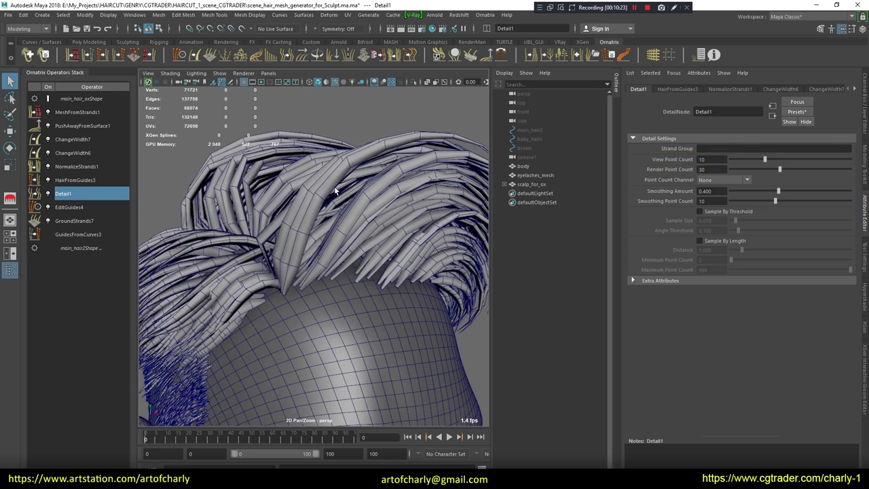
alt+drag(308, 143, 380, 249)
alt+right_drag(380, 249, 368, 231)
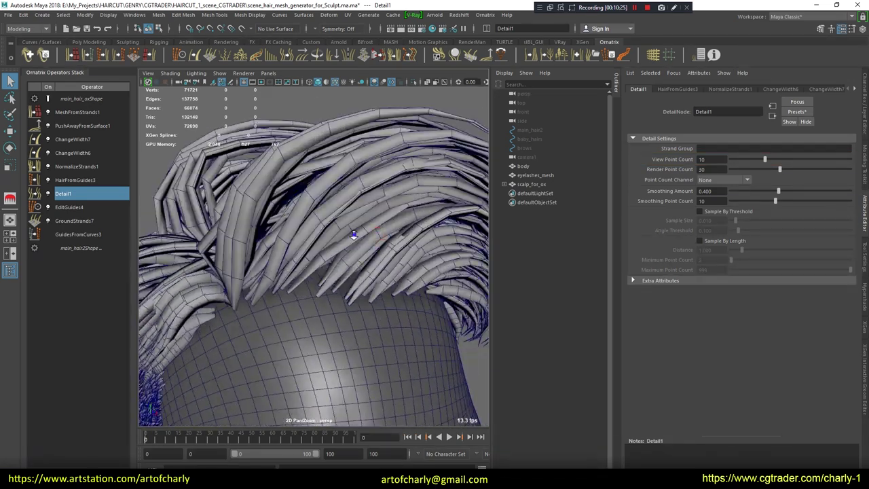
alt+drag(368, 230, 346, 219)
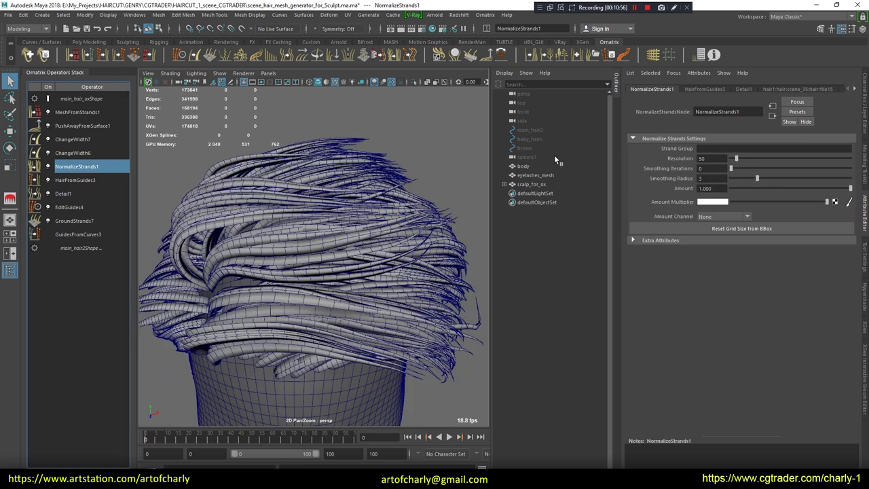
Set NormalizeStrands1 Resolution to 10 and review the strands from several angles
click(711, 158)
text(10)
key(Return)
mouse_move(236, 233)
alt+mouse_down()
mouse_move(354, 151)
mouse_move(428, 249)
mouse_move(316, 175)
alt+mouse_up()
mouse_move(341, 138)
alt+mouse_down()
mouse_move(296, 243)
mouse_move(430, 230)
mouse_move(331, 268)
mouse_move(243, 218)
alt+mouse_up()
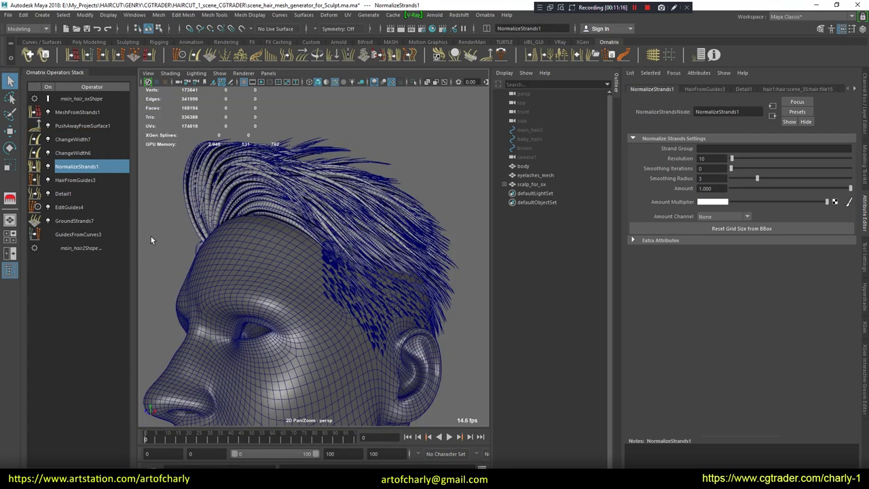
mouse_move(367, 263)
alt+mouse_down()
mouse_move(322, 255)
mouse_move(358, 294)
alt+mouse_up()
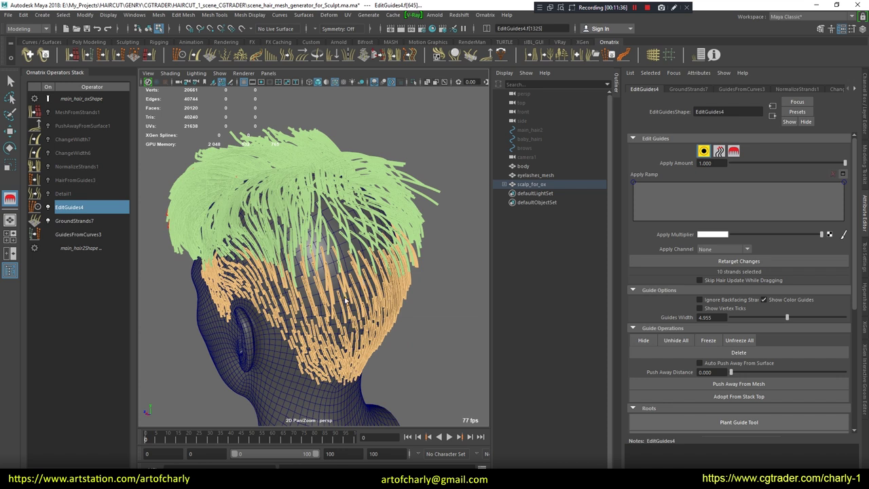
Re-enable HairFromGuides3, NormalizeStrands1, the width and push-away operators in the stack
click(74, 152)
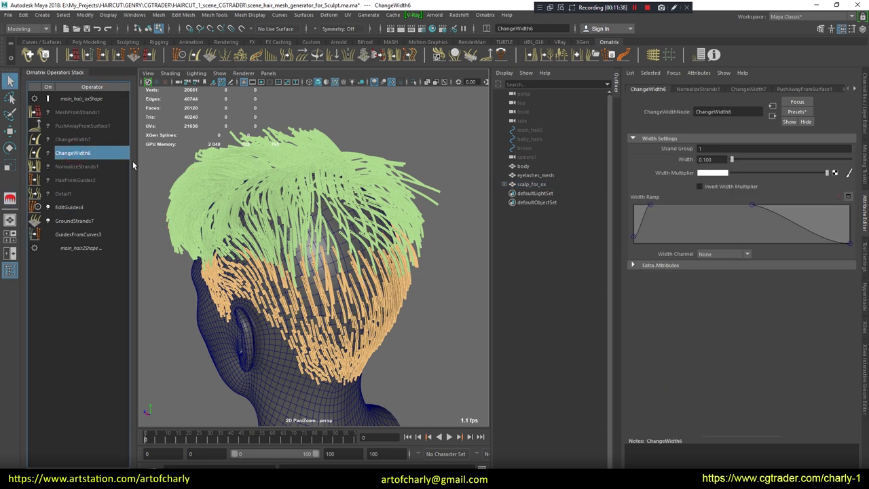
click(62, 193)
click(48, 180)
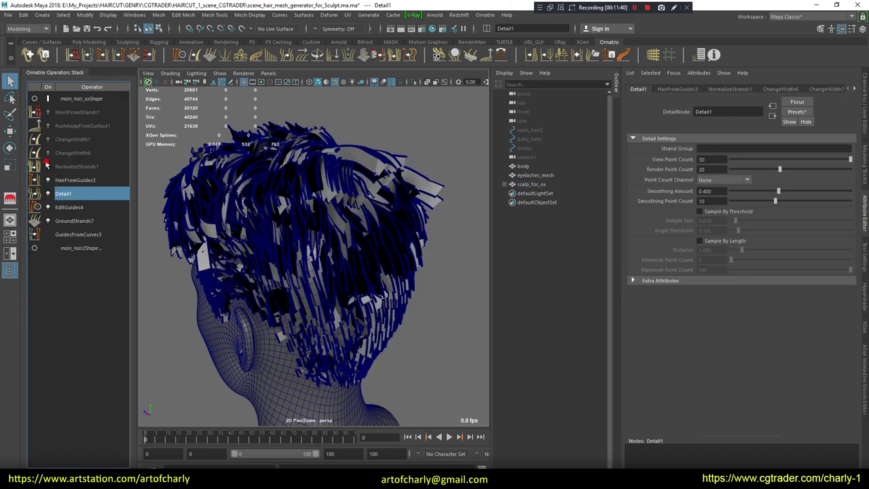
click(47, 166)
click(48, 153)
click(48, 140)
click(47, 125)
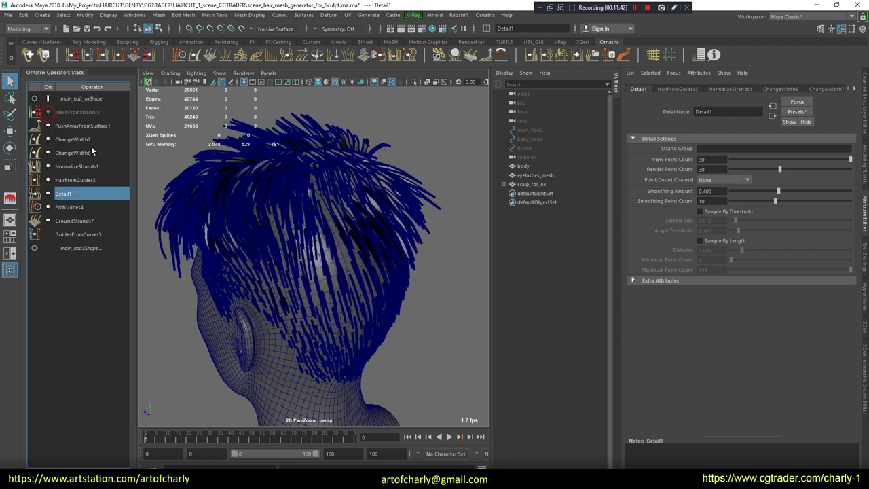
Check which strand groups ChangeWidth7 and ChangeWidth6 affect
click(95, 141)
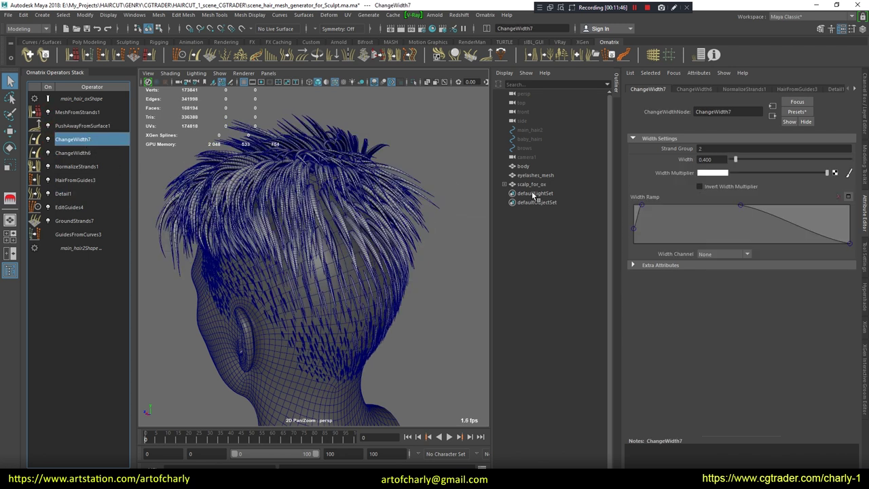
click(704, 148)
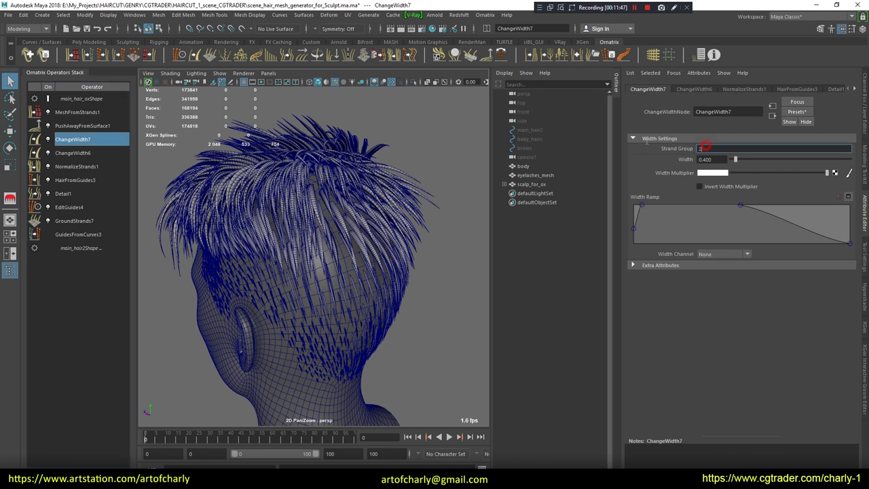
click(89, 153)
click(713, 148)
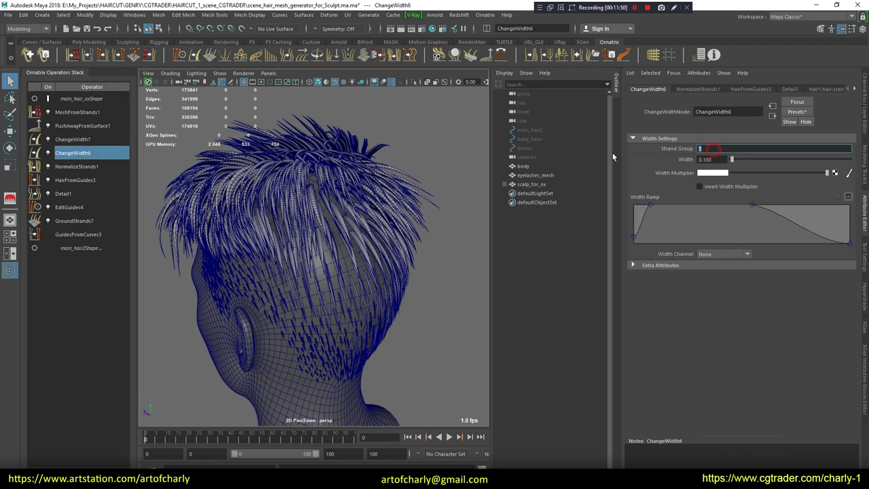
alt+drag(246, 215, 325, 207)
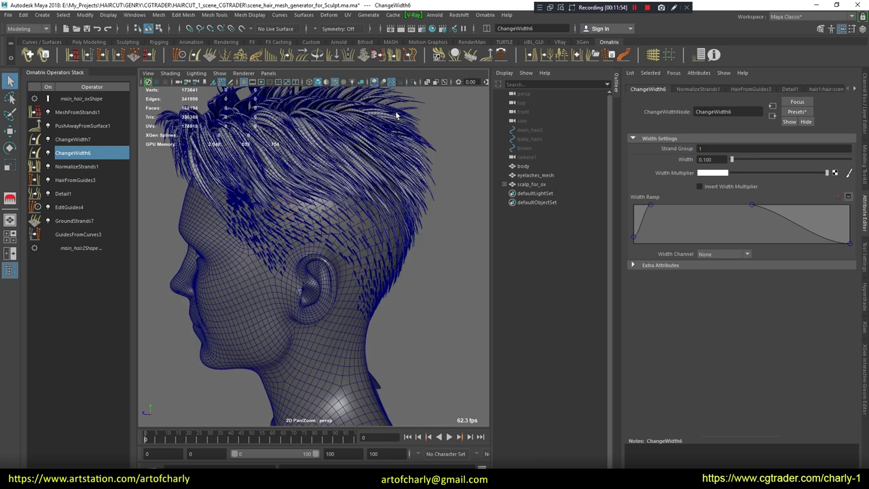
mouse_move(288, 221)
alt+mouse_down()
mouse_move(281, 270)
mouse_move(188, 262)
mouse_move(302, 273)
mouse_move(365, 221)
mouse_move(301, 249)
mouse_move(331, 266)
mouse_move(333, 252)
mouse_move(335, 310)
alt+mouse_up()
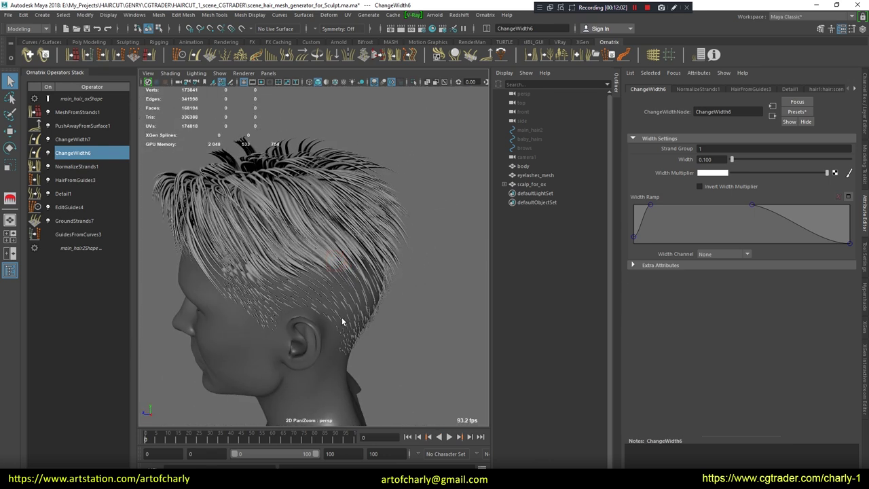
Set ChangeWidth7's Width to 3.664, turning group 2's top hair into broad strips
click(72, 140)
click(734, 158)
click(774, 160)
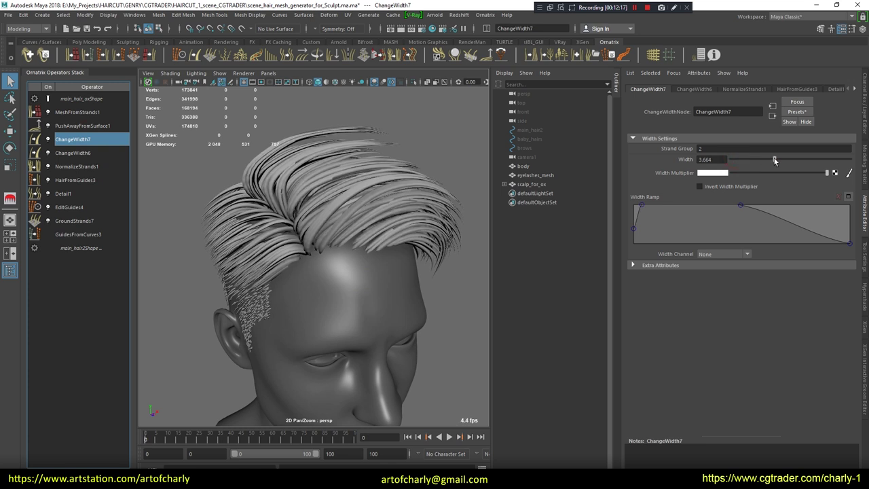
mouse_move(299, 210)
alt+mouse_down()
mouse_move(201, 211)
mouse_move(308, 268)
alt+mouse_up()
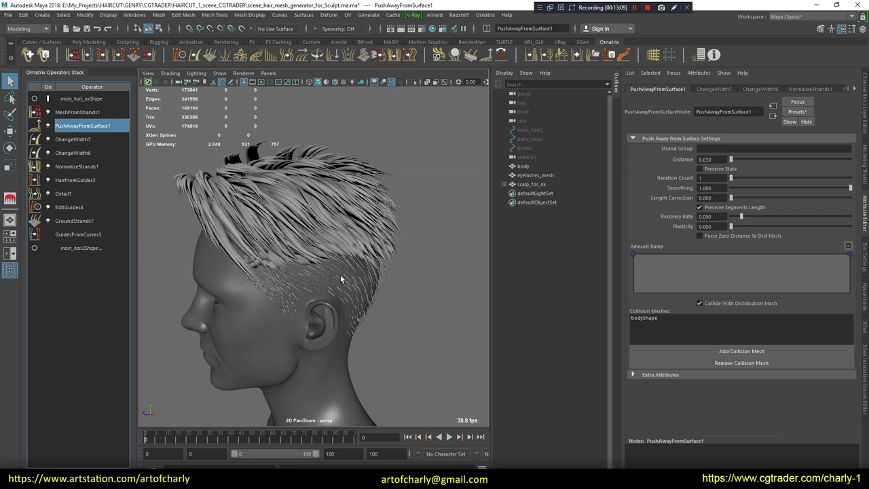
Disable Detail1 and select the guide strands on top of the head in EditGuides4
click(48, 126)
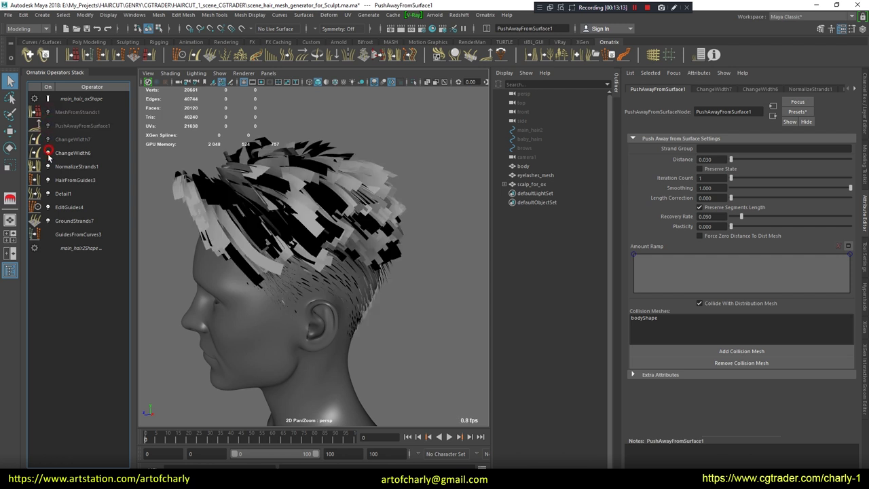
click(47, 193)
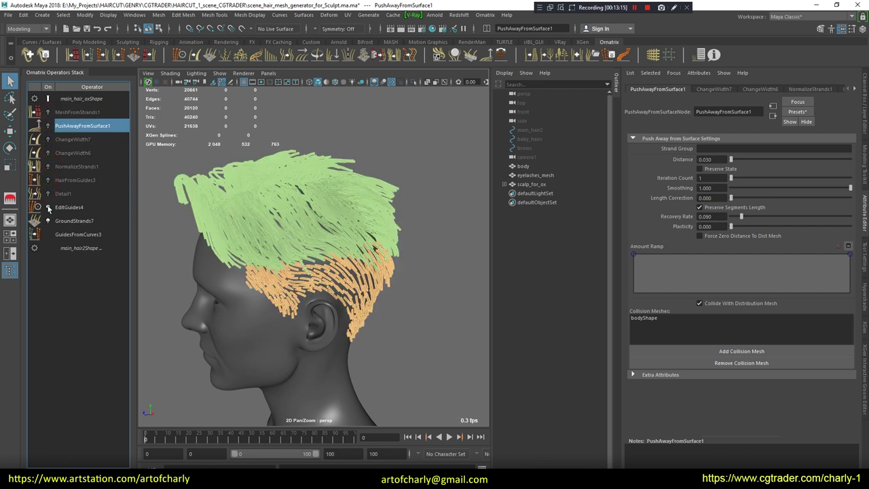
click(67, 207)
click(703, 150)
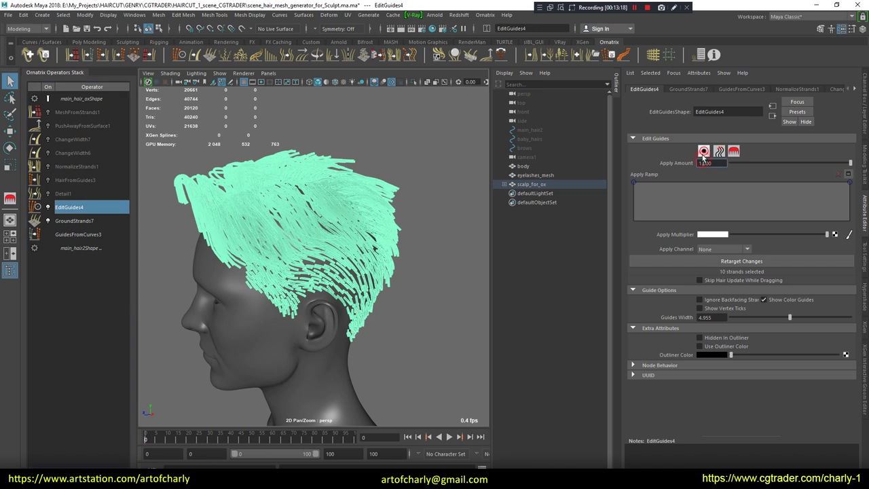
mouse_move(306, 224)
alt+mouse_down()
mouse_move(407, 217)
mouse_move(433, 239)
mouse_move(434, 282)
mouse_move(313, 217)
mouse_move(350, 235)
mouse_move(249, 244)
mouse_move(218, 236)
alt+mouse_up()
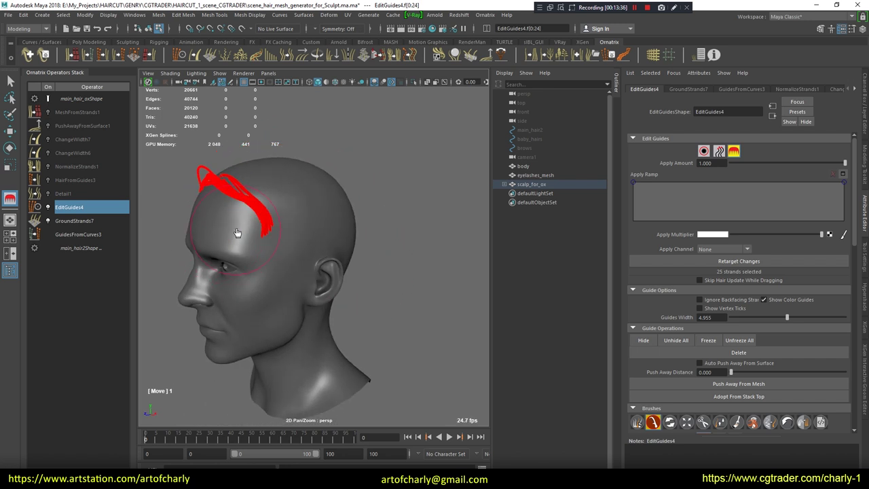
Push the selected strands off the scalp, setting PushAwayFromSurface1 Distance to 1, then 2.366
alt+drag(316, 246, 376, 241)
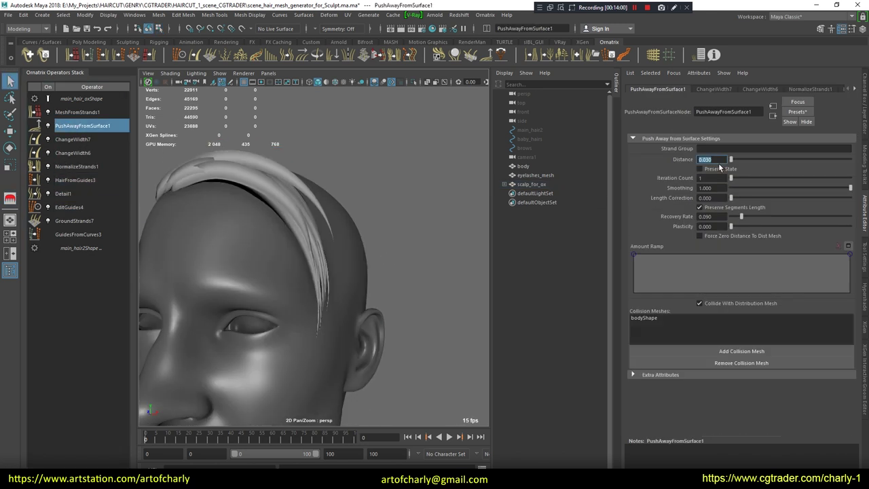
text(1)
key(Return)
mouse_move(309, 131)
alt+mouse_down()
mouse_move(295, 218)
mouse_move(339, 208)
mouse_move(254, 144)
alt+mouse_up()
drag(743, 159, 758, 155)
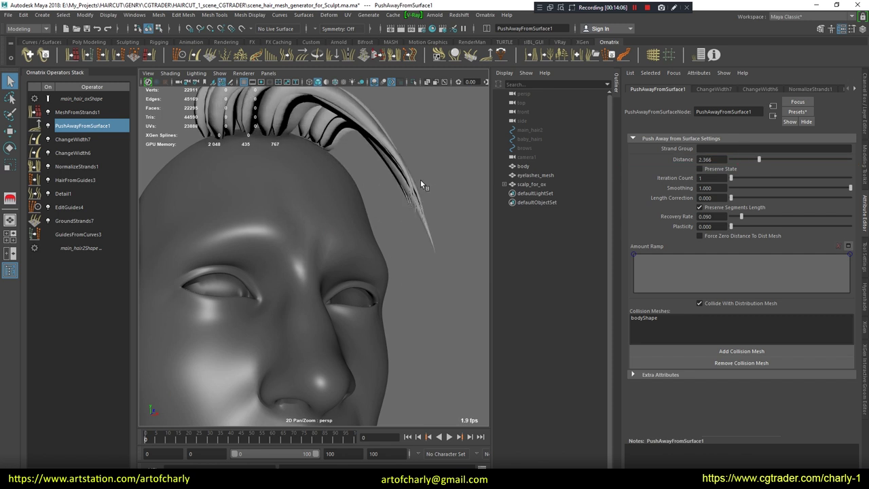
mouse_move(328, 203)
alt+mouse_down()
mouse_move(357, 219)
mouse_move(393, 207)
mouse_move(325, 236)
alt+mouse_up()
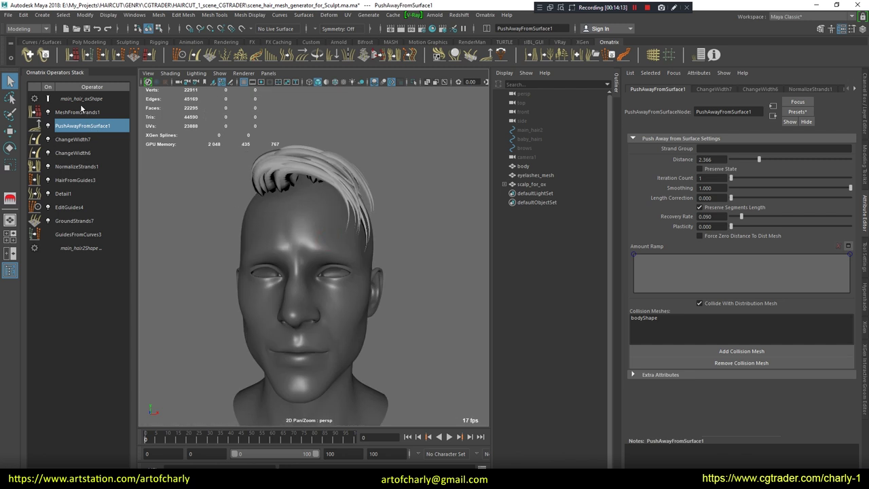
click(83, 113)
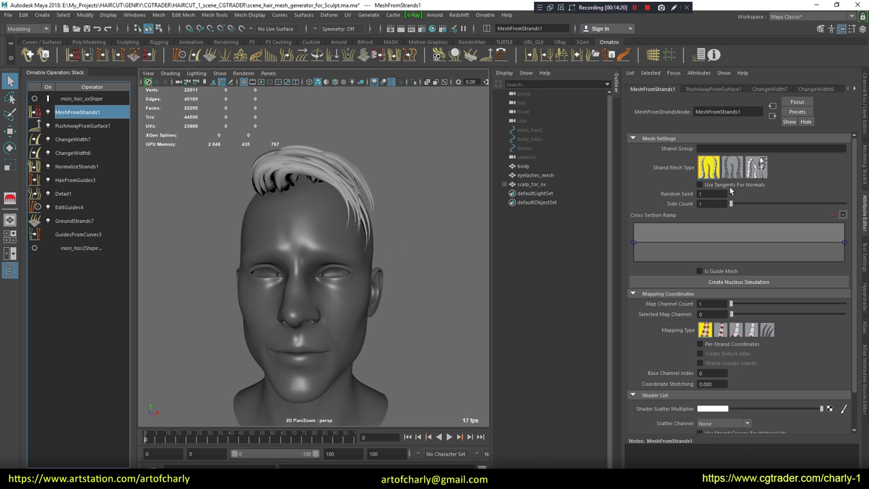
Set MeshFromStrands1 Side Count to 8 to turn the flat hair strips into round tubes
alt+right_drag(287, 152, 320, 249)
mouse_move(319, 248)
alt+mouse_down()
mouse_move(339, 189)
mouse_move(387, 187)
alt+mouse_up()
drag(730, 203, 802, 200)
click(709, 206)
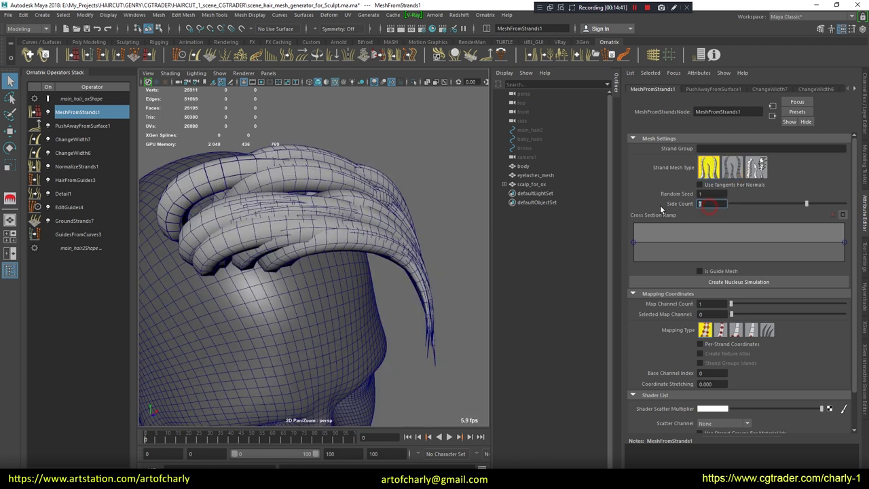
text(8)
key(Return)
alt+drag(338, 278, 302, 197)
click(706, 203)
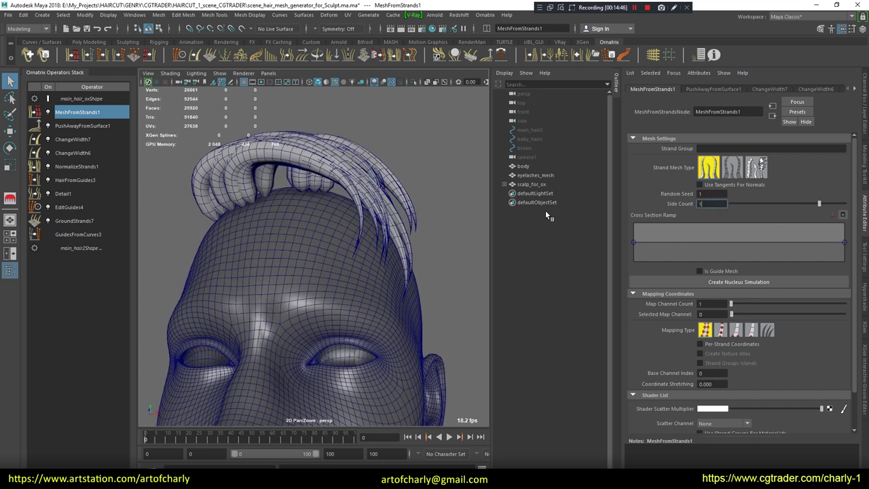
key(Return)
click(121, 100)
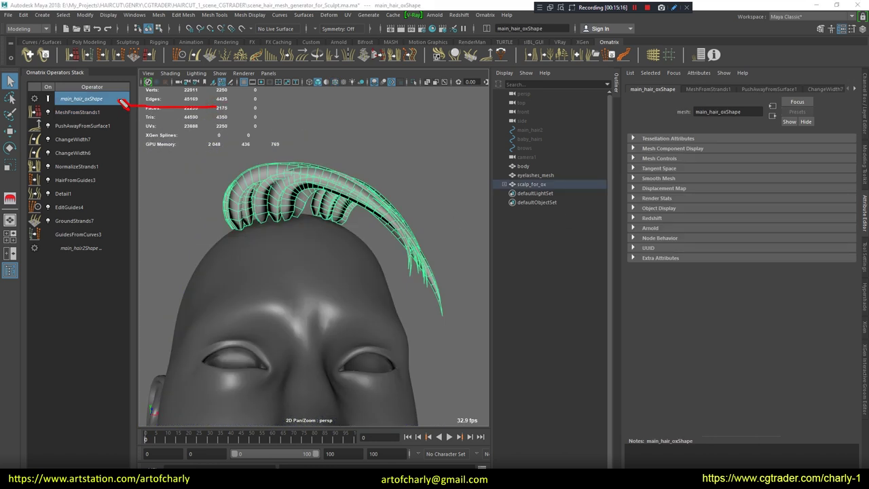
Delete the construction history of main_hair_oxShape
right_click(95, 100)
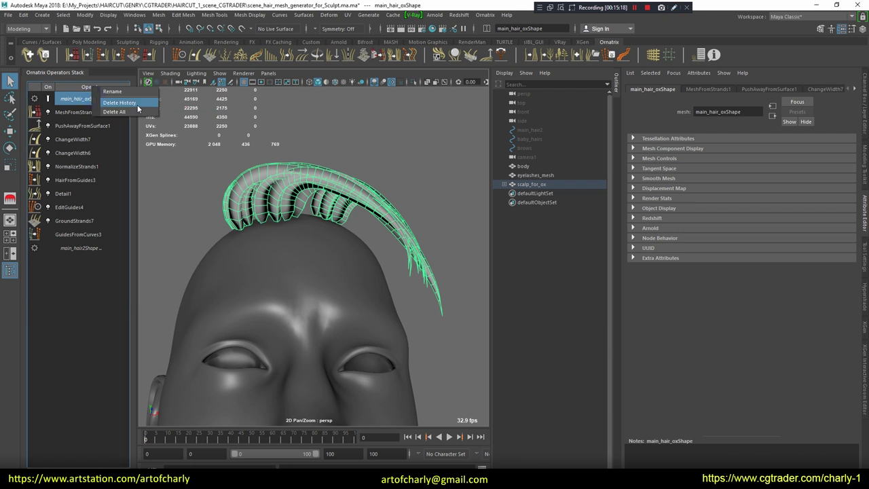
click(120, 102)
click(323, 160)
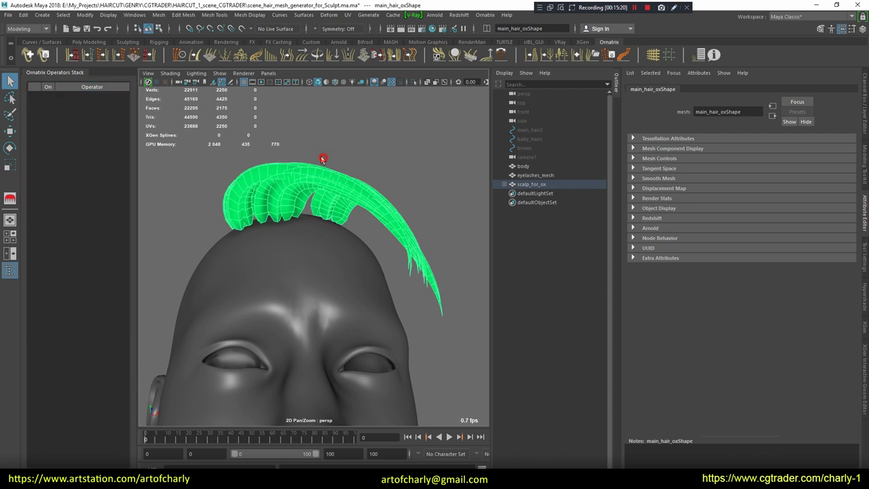
Assign the existing lambert1 material to the hair mesh, then deselect it and tumble around the head
right_click(285, 164)
mouse_move(283, 413)
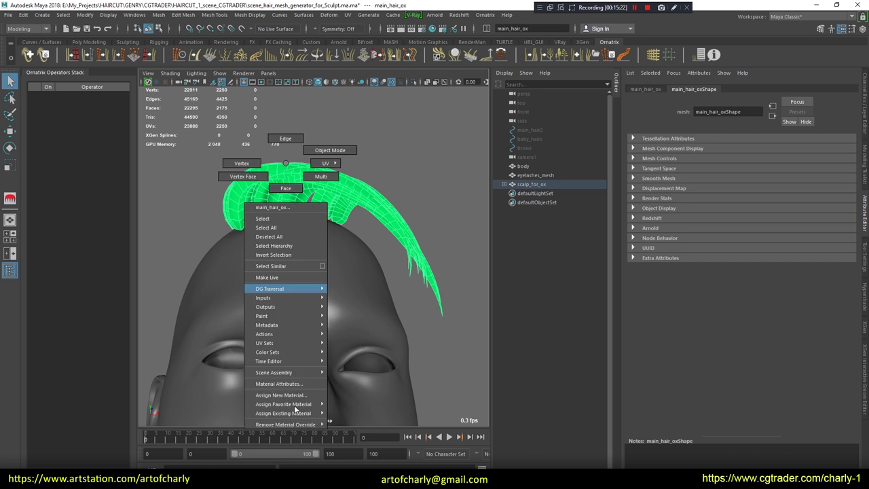
click(348, 440)
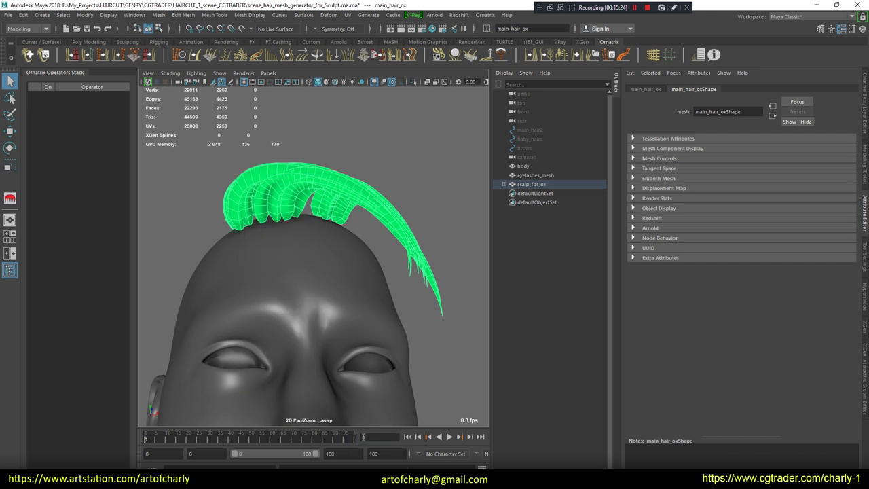
click(398, 194)
alt+drag(287, 136, 382, 140)
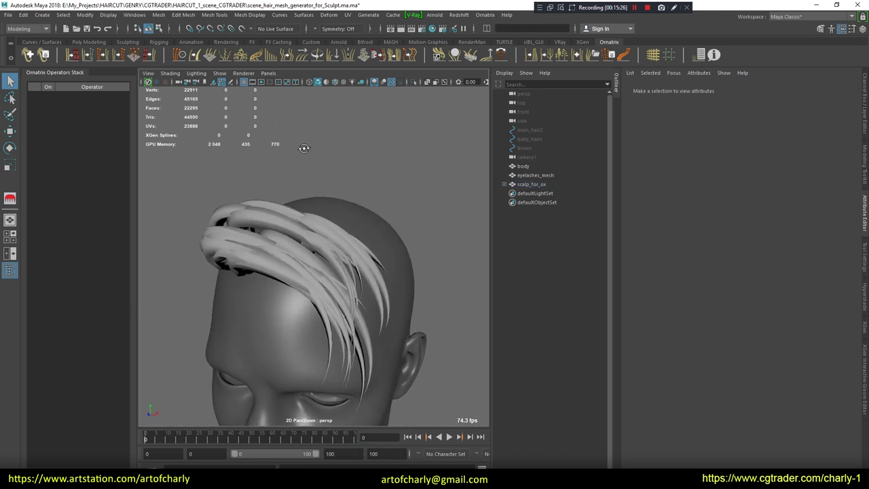
mouse_move(383, 139)
alt+mouse_down()
mouse_move(270, 201)
mouse_move(361, 260)
mouse_move(362, 249)
alt+mouse_up()
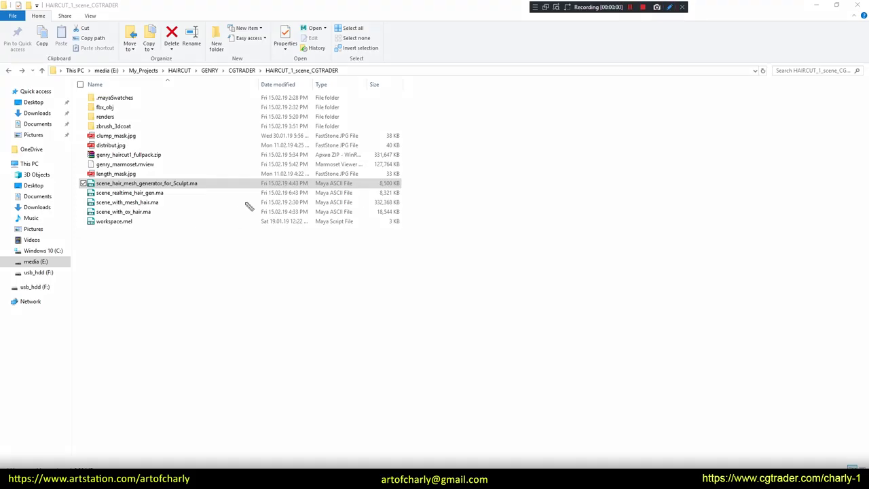
Open scene_realtime_hair_gen.ma from the HAIRCUT_1_scene_CGTRADER folder and view the head from the front
drag(210, 192, 163, 194)
click(139, 193)
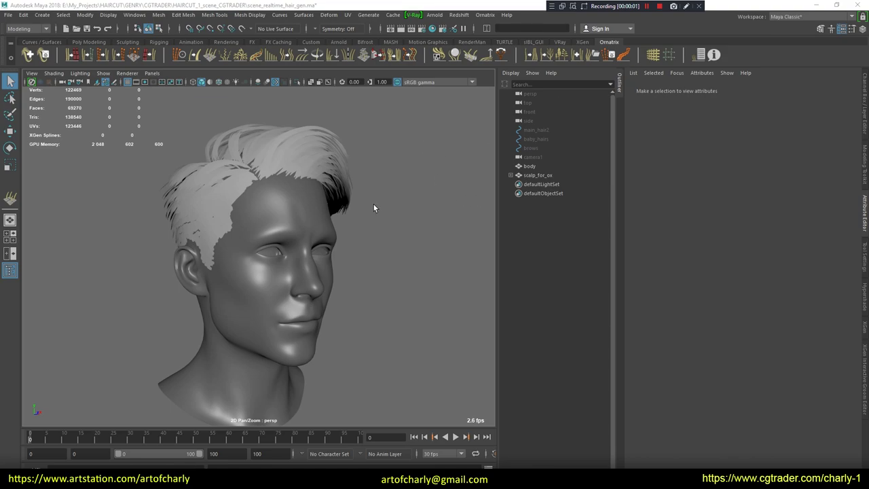
alt+drag(373, 208, 318, 205)
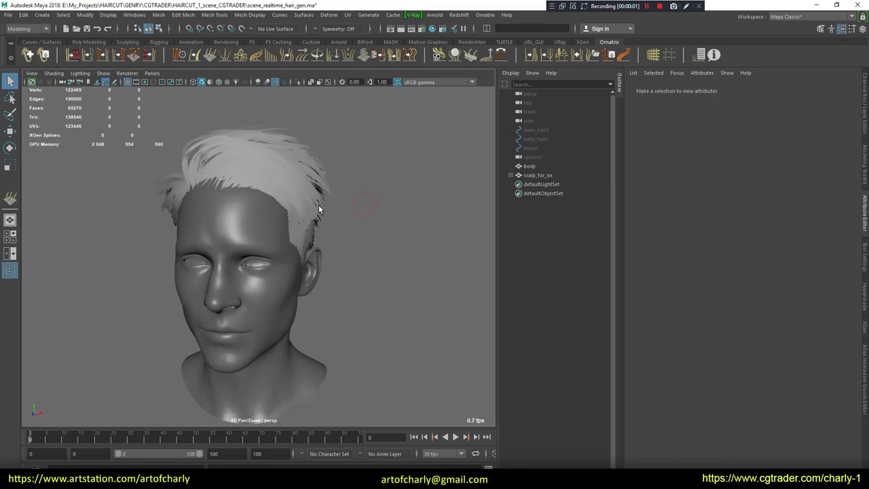
click(328, 155)
alt+drag(329, 155, 380, 156)
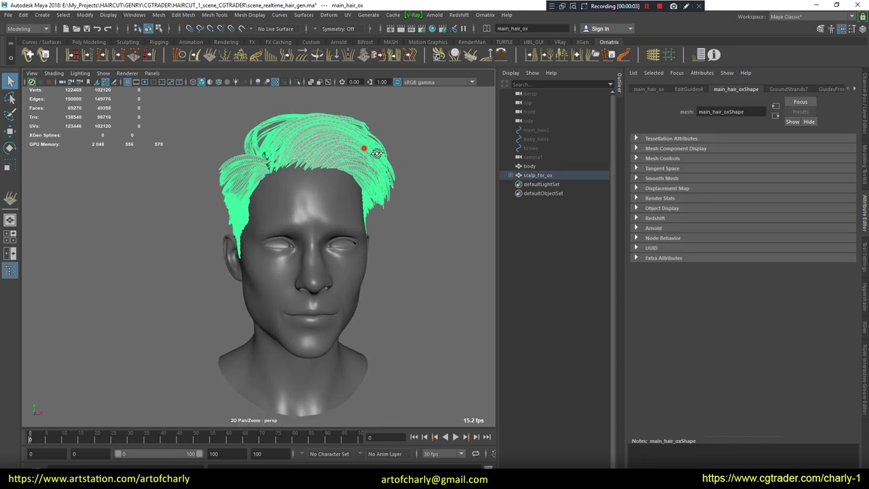
click(700, 55)
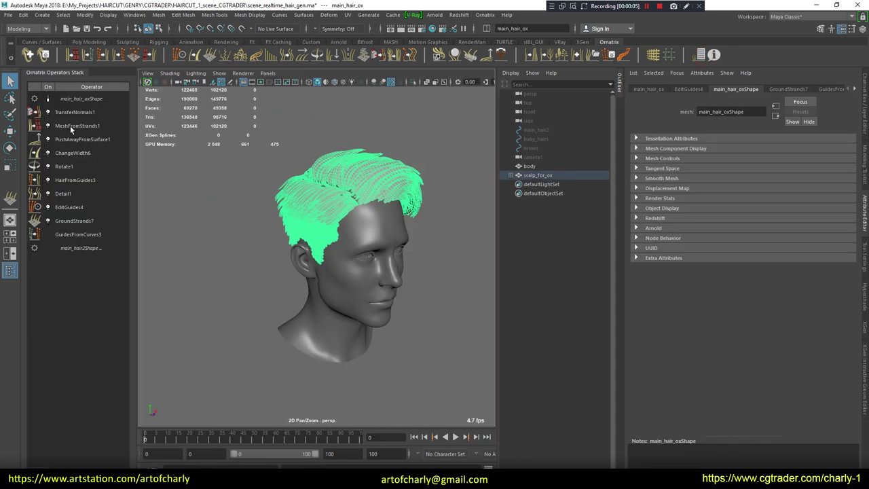
mouse_move(271, 182)
alt+right_down()
mouse_move(293, 241)
mouse_move(93, 186)
alt+right_up()
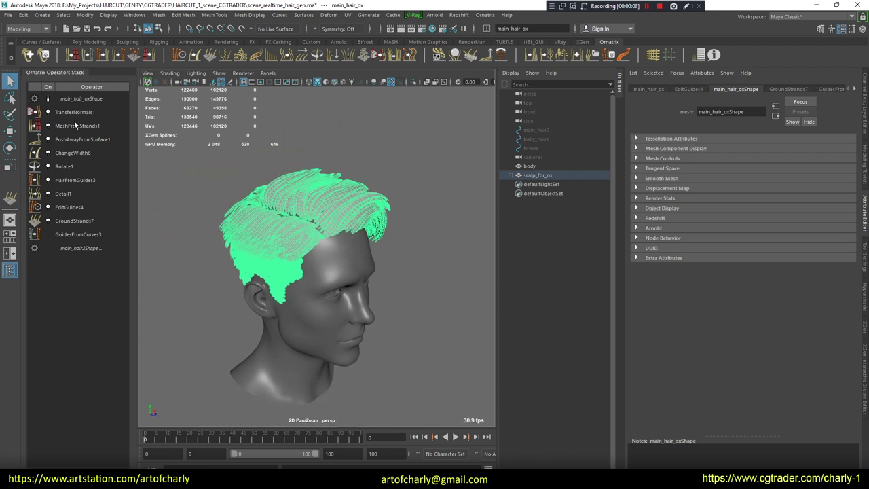
click(76, 126)
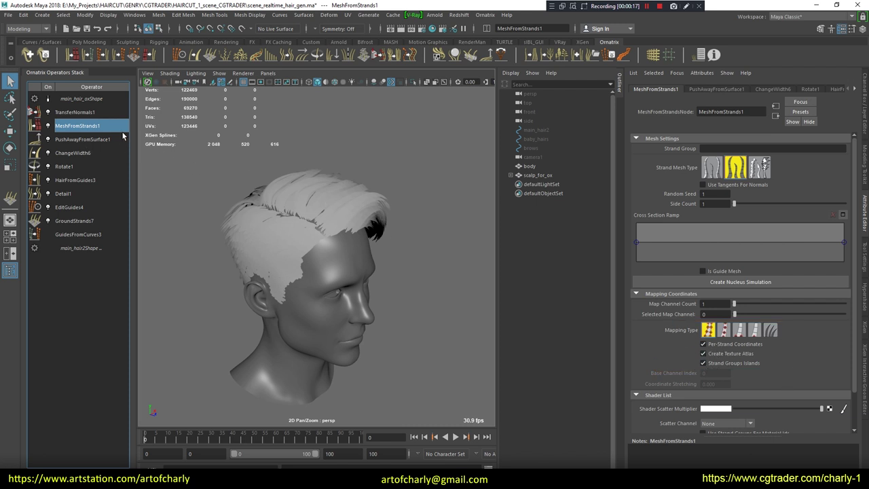
click(93, 113)
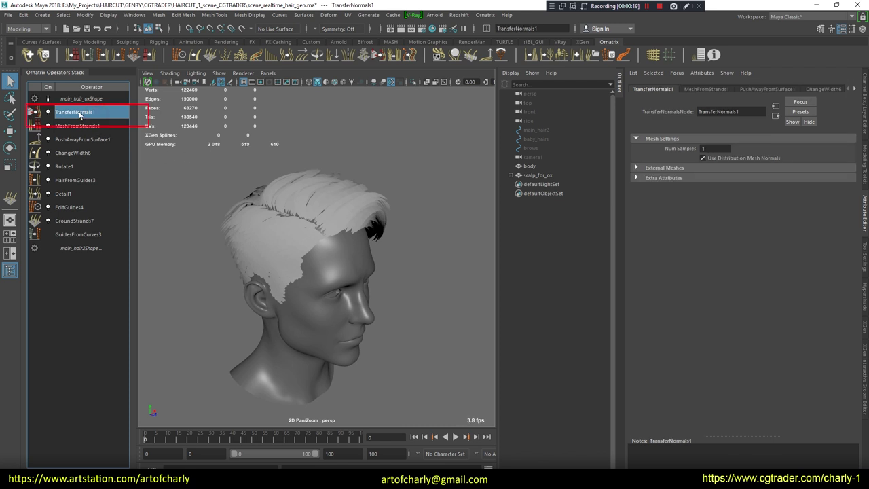
click(163, 17)
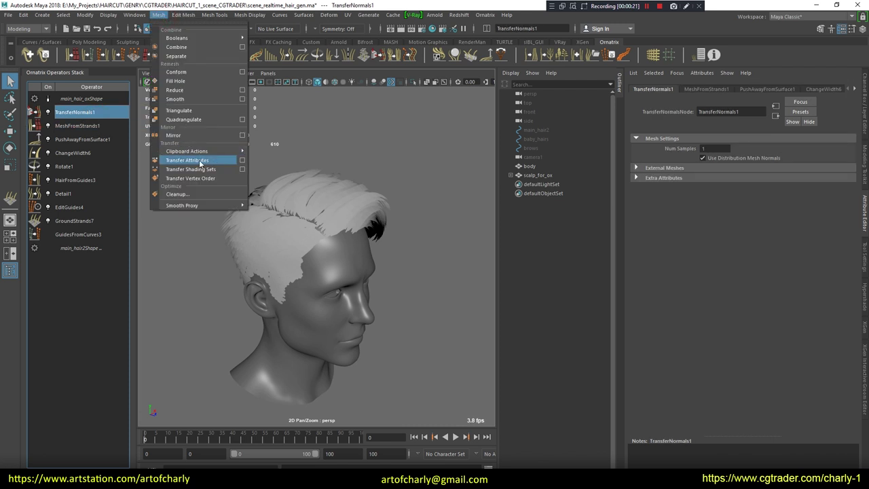
click(427, 234)
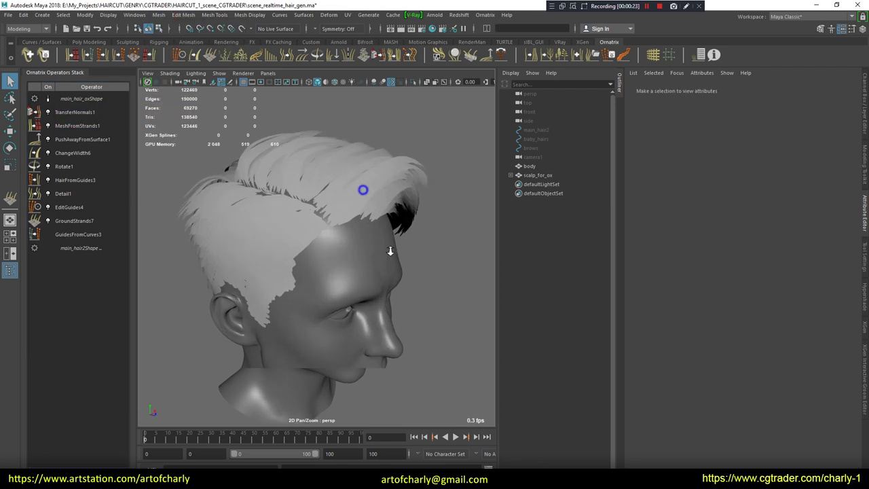
scroll(388, 249, up, 5)
mouse_move(303, 210)
alt+mouse_down()
mouse_move(354, 212)
mouse_move(330, 217)
alt+mouse_up()
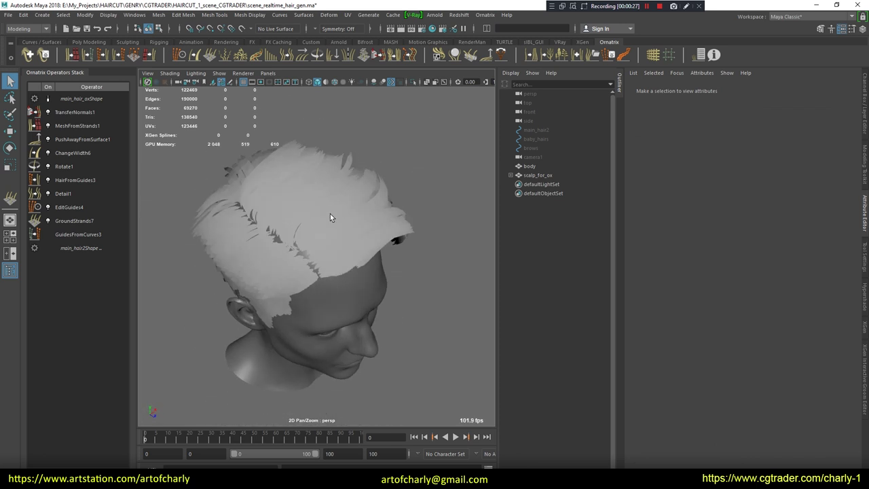
alt+drag(426, 275, 442, 248)
click(374, 187)
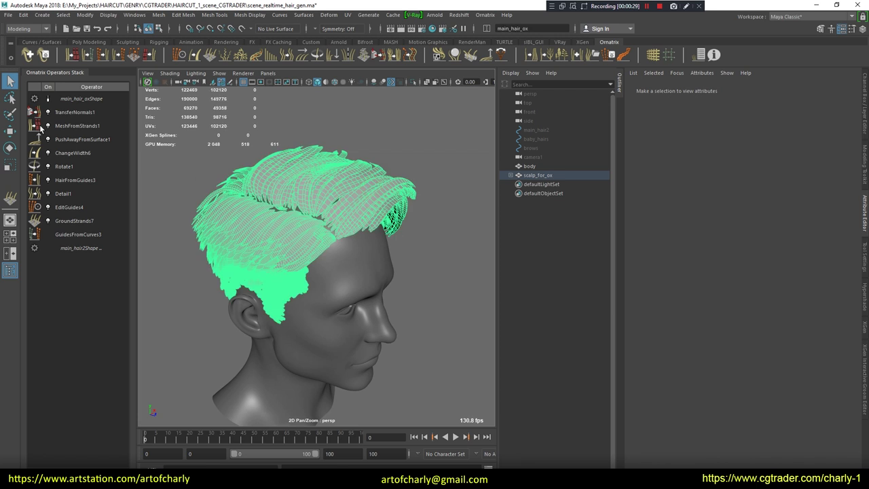
Lower Detail1's View Point Count from 30 to 10
right_click(82, 180)
click(69, 207)
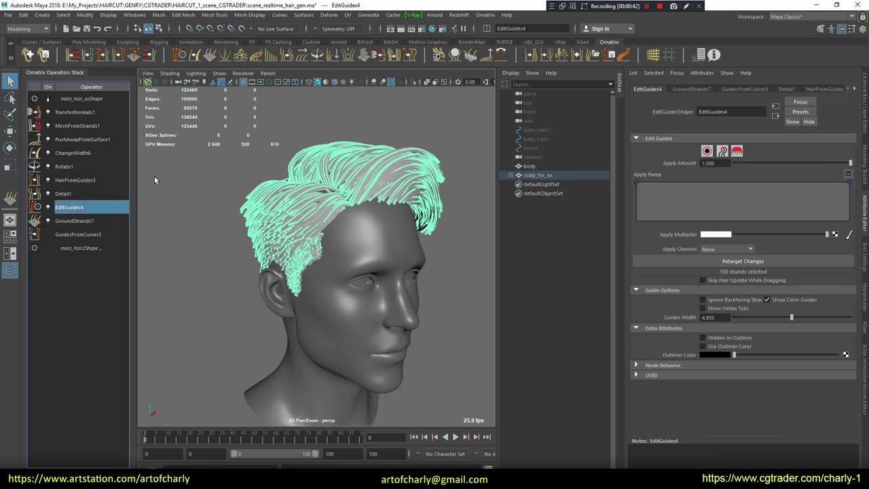
click(79, 194)
alt+middle_drag(242, 166, 258, 186)
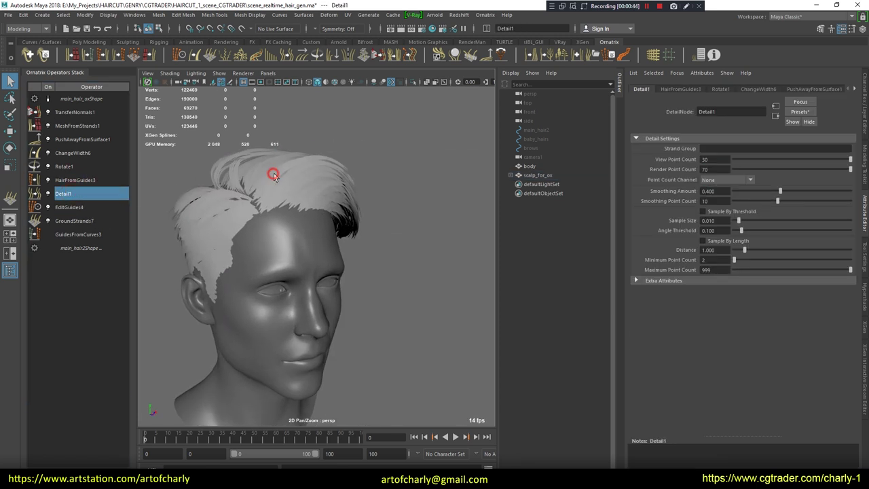
alt+drag(259, 185, 179, 123)
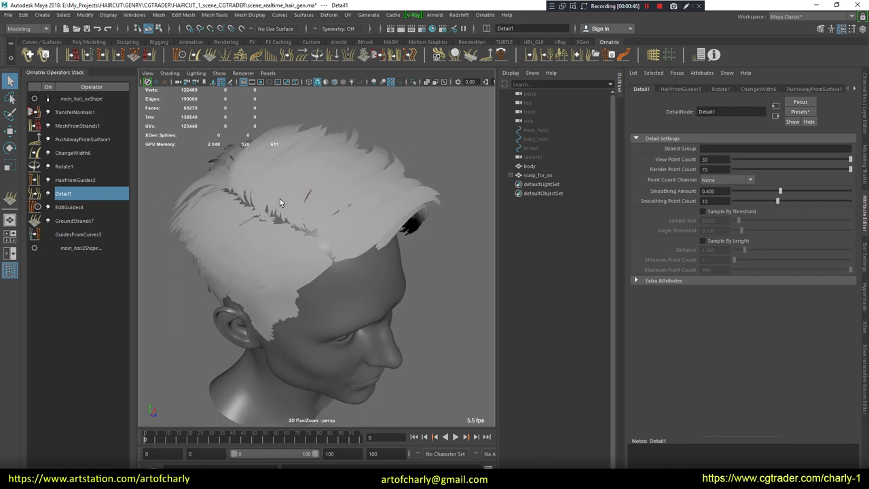
click(766, 159)
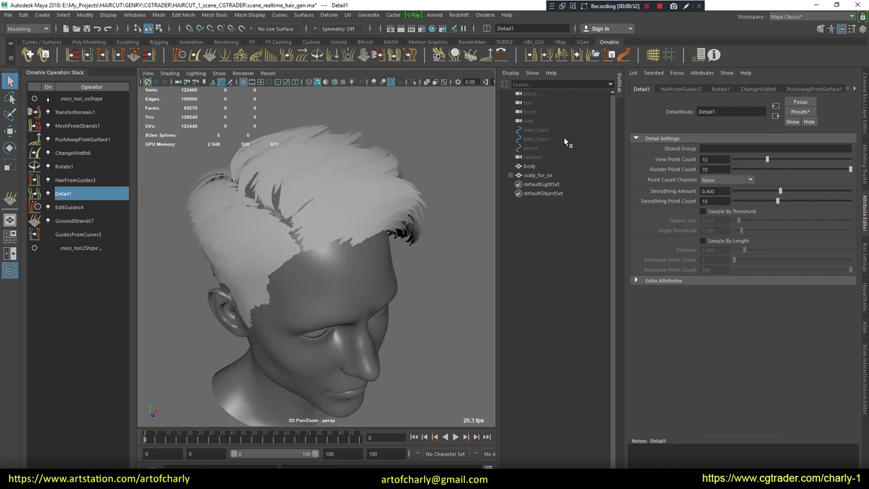
alt+drag(434, 169, 344, 195)
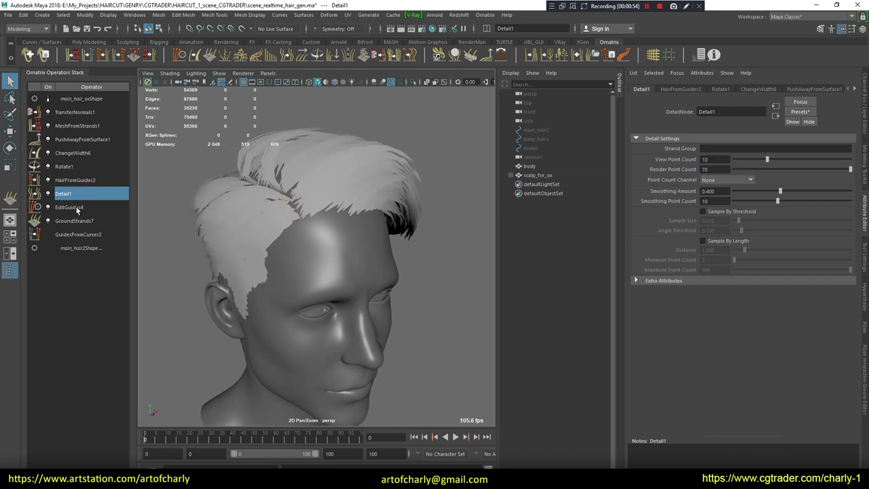
Delete the stray EditGuides4 guide strands by the sideburn and temple
click(75, 207)
click(706, 150)
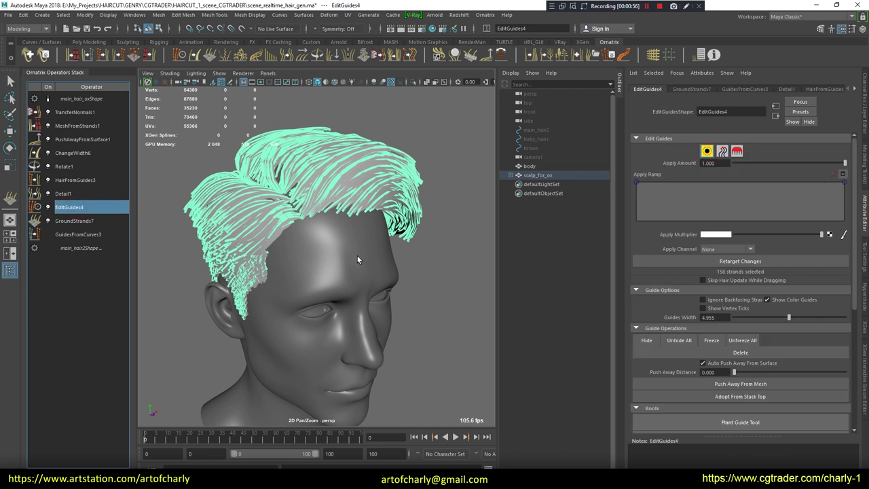
mouse_move(394, 256)
alt+mouse_down()
mouse_move(401, 248)
mouse_move(391, 192)
mouse_move(400, 184)
alt+mouse_up()
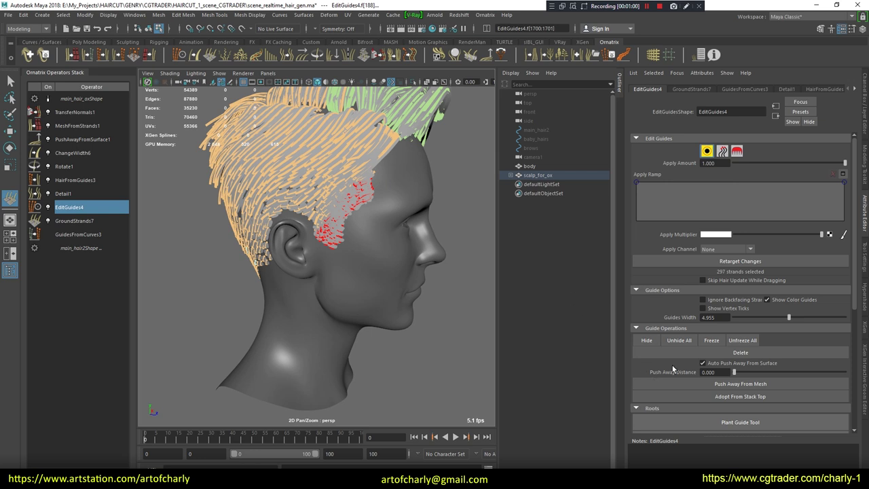
click(740, 353)
click(272, 248)
mouse_move(272, 248)
alt+mouse_down()
mouse_move(307, 259)
mouse_move(274, 229)
alt+mouse_up()
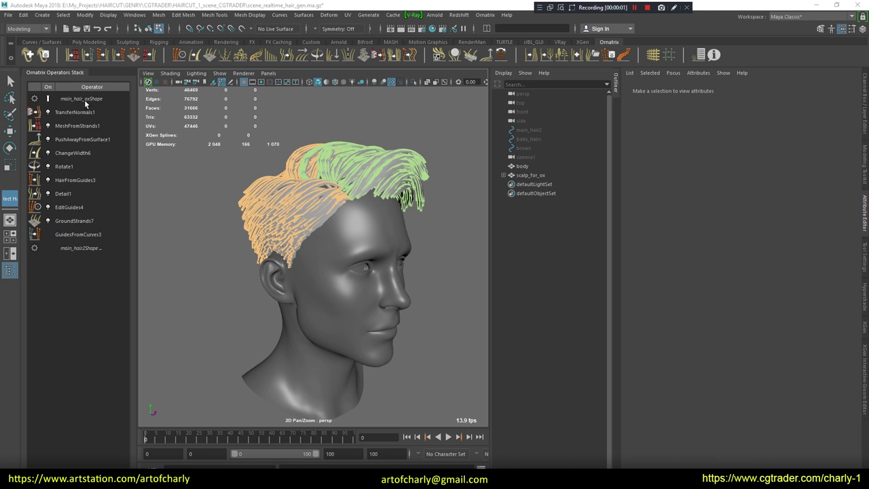
Delete main_hair_oxShape's history and assign the existing lambert1 material to the hair mesh
click(85, 102)
right_click(100, 102)
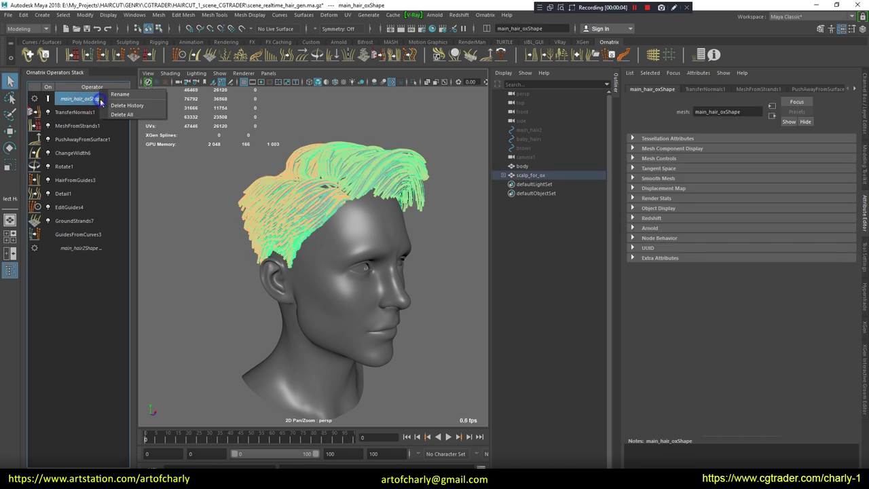
click(125, 106)
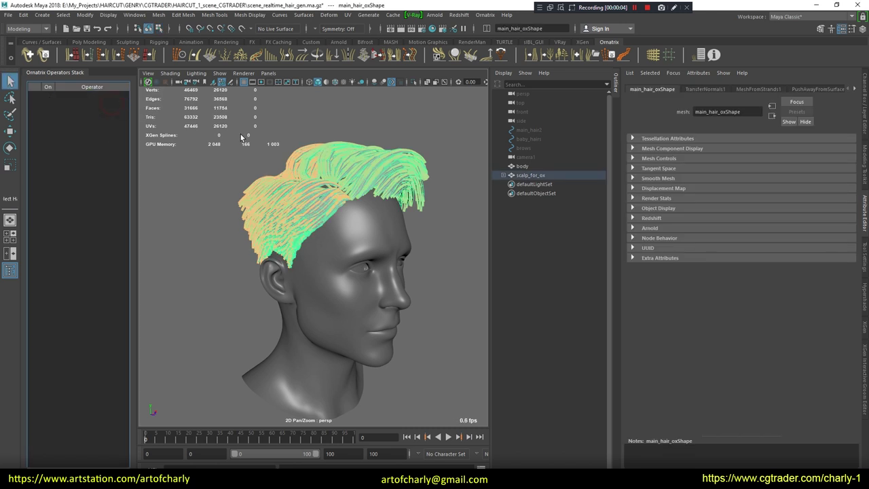
right_click(369, 169)
mouse_move(368, 419)
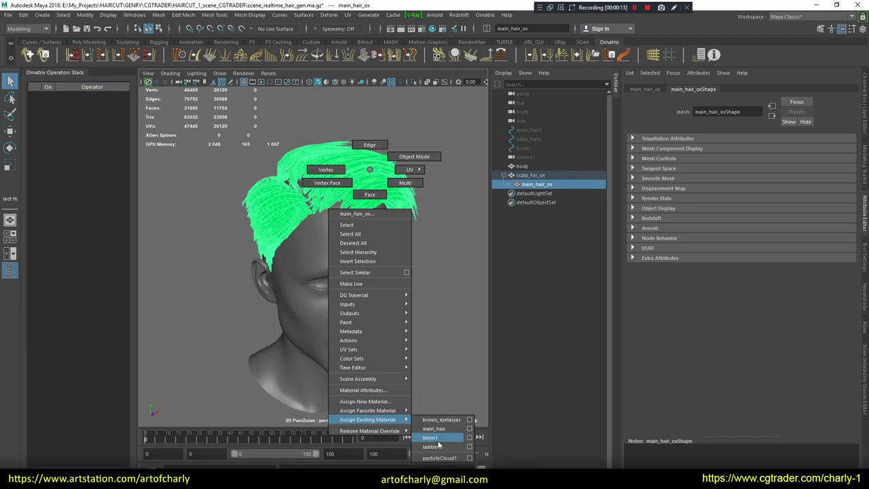
click(438, 451)
click(446, 266)
click(378, 177)
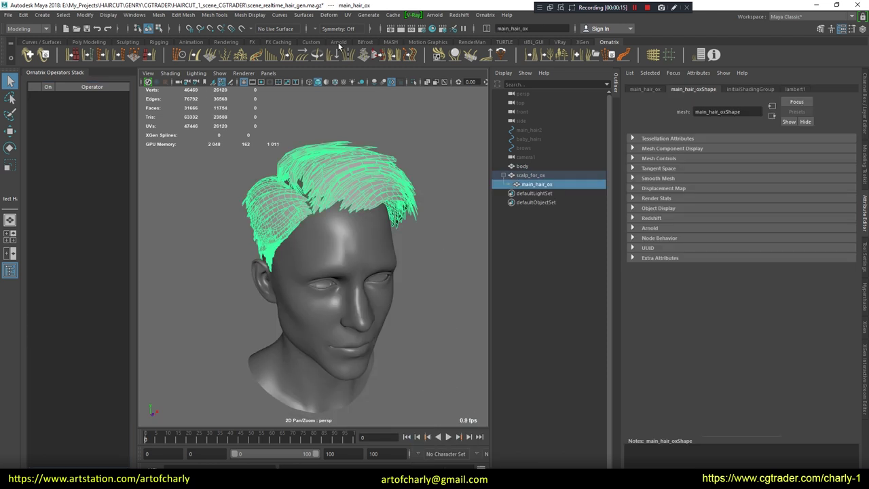
Show the hair mesh's UV layout in the UV Editor
click(346, 15)
click(371, 34)
click(277, 165)
click(475, 159)
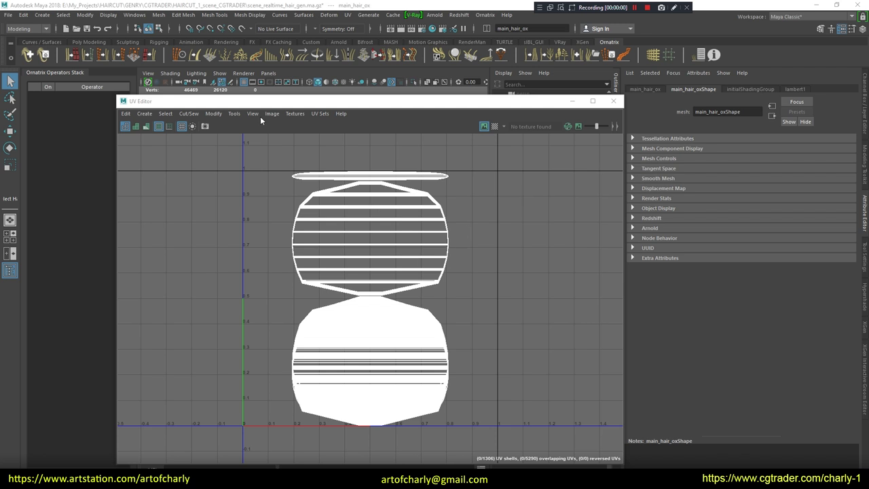
Select all the hair UV shells, close the UV Editor, and view the hair from the side
drag(466, 166, 252, 401)
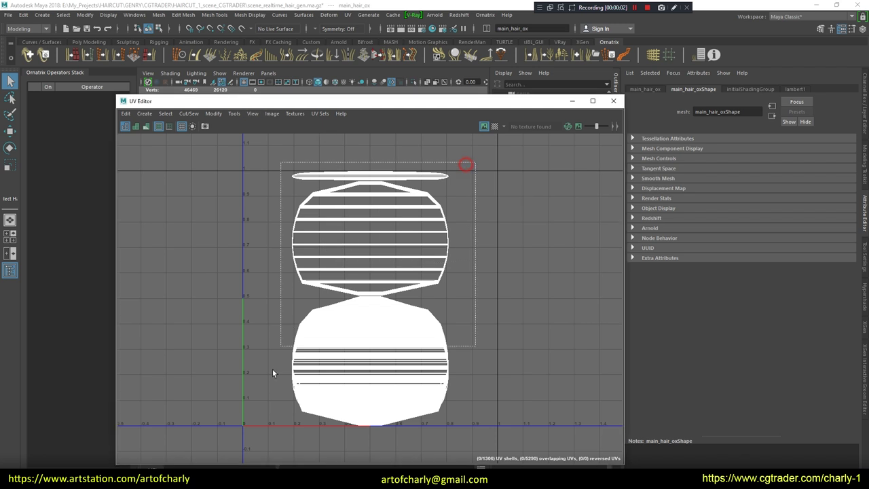
click(613, 100)
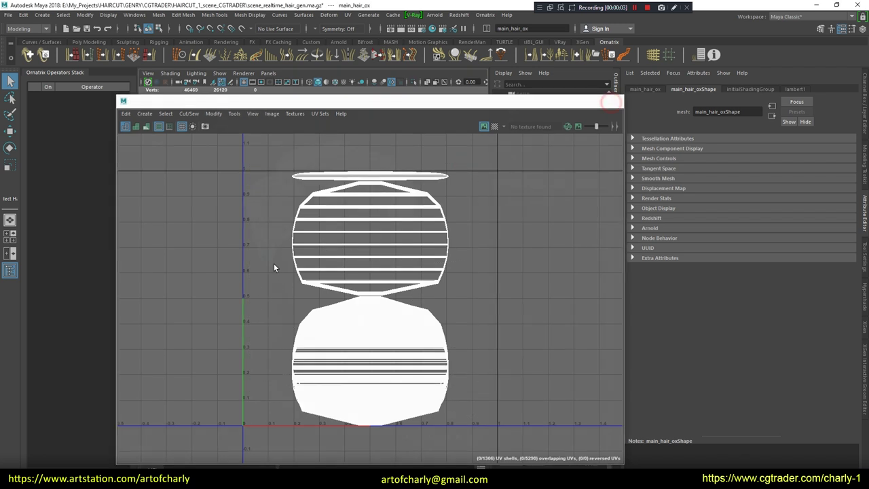
mouse_move(296, 218)
alt+mouse_down()
mouse_move(365, 204)
mouse_move(320, 251)
mouse_move(392, 243)
mouse_move(281, 301)
mouse_move(385, 262)
mouse_move(217, 264)
mouse_move(277, 247)
mouse_move(287, 285)
mouse_move(422, 305)
alt+mouse_up()
scroll(365, 204, up, 3)
scroll(319, 251, down, 3)
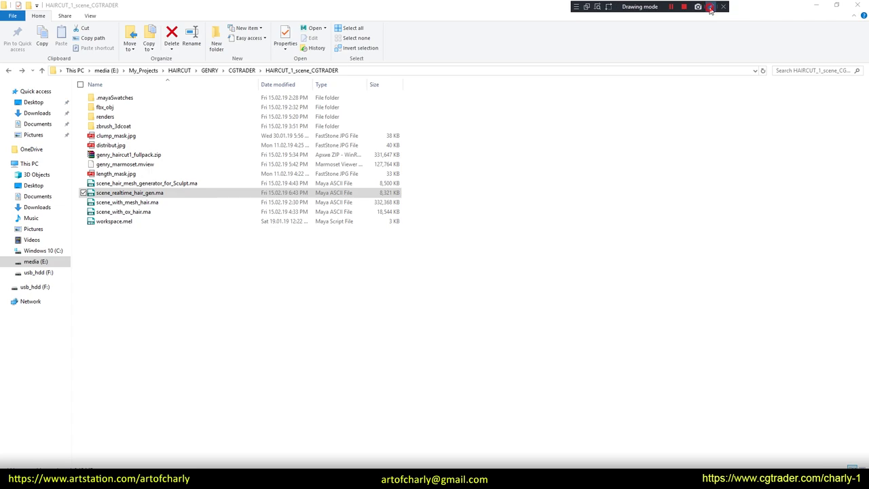
Browse the scene files in the HAIRCUT_1_scene_CGTRADER project folder
drag(229, 212, 158, 215)
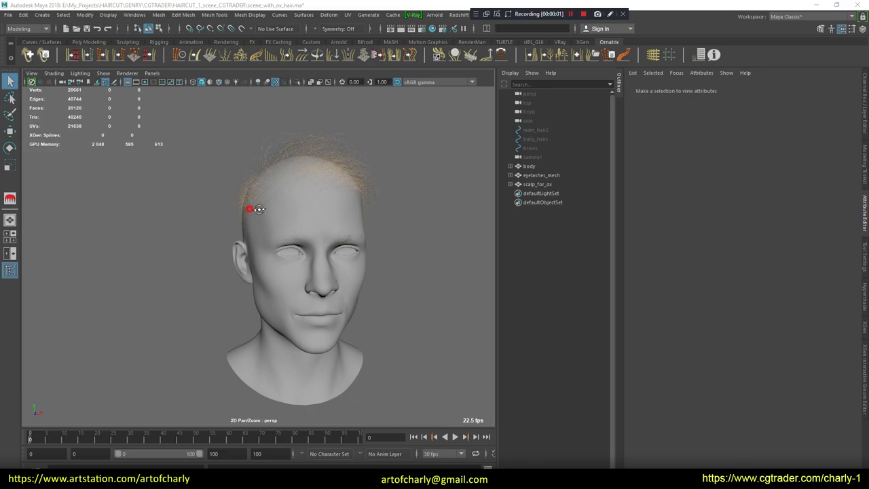
Show the selected hair's Ornatrix Operators Stack, then inspect the eyelashes and brows up close
click(320, 165)
click(700, 54)
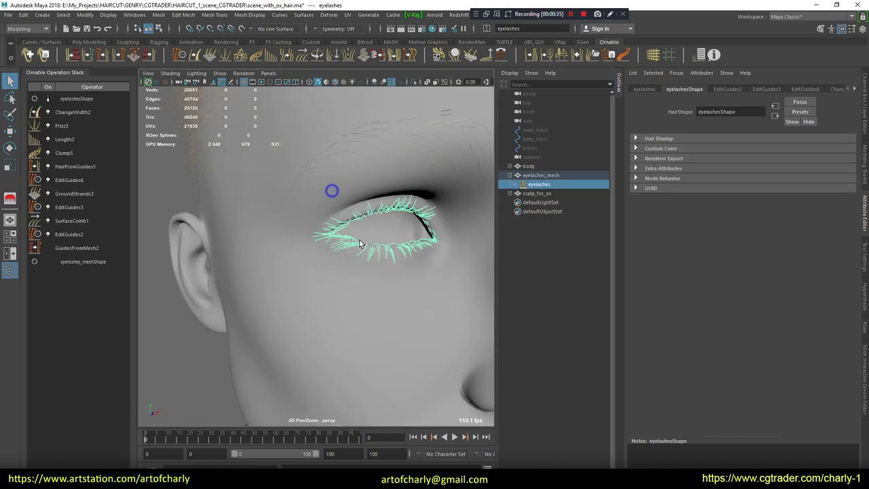
alt+right_drag(275, 257, 252, 254)
alt+drag(378, 290, 340, 256)
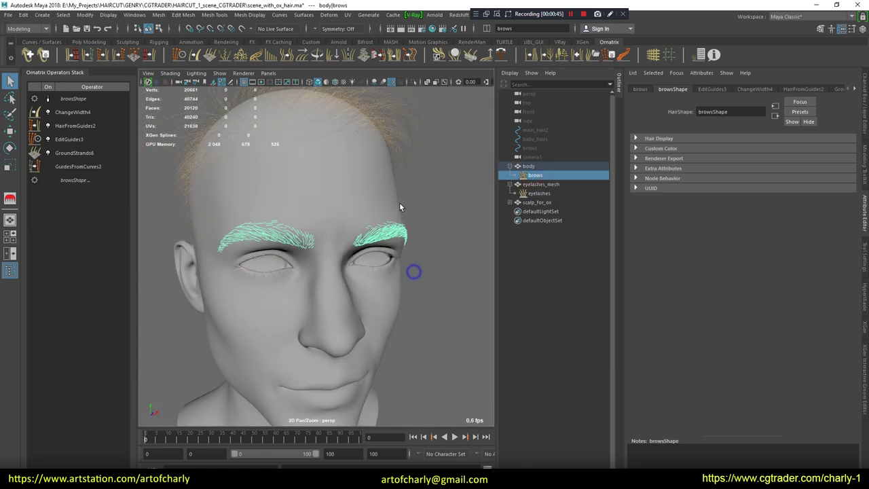
alt+right_drag(399, 202, 407, 240)
mouse_move(382, 231)
alt+mouse_down()
mouse_move(399, 206)
mouse_move(441, 260)
alt+mouse_up()
click(427, 272)
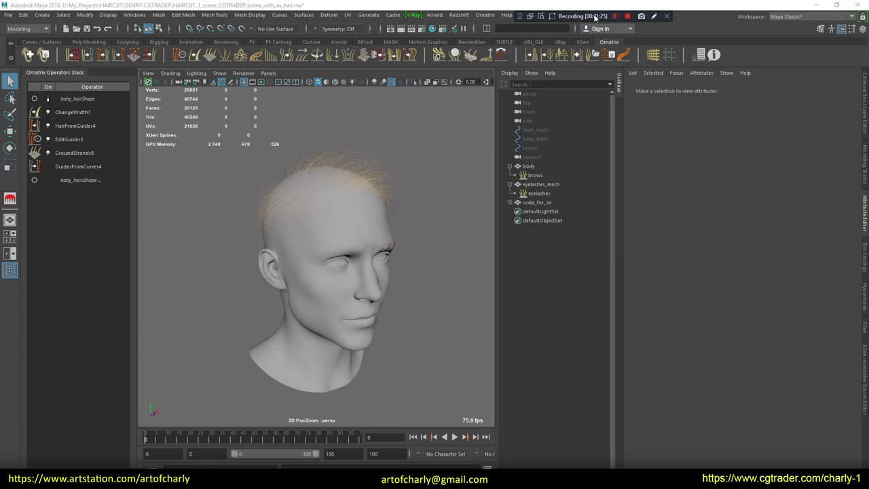
Select main_hair_ox to list its Frizz, Length and Clump operator stack
click(372, 169)
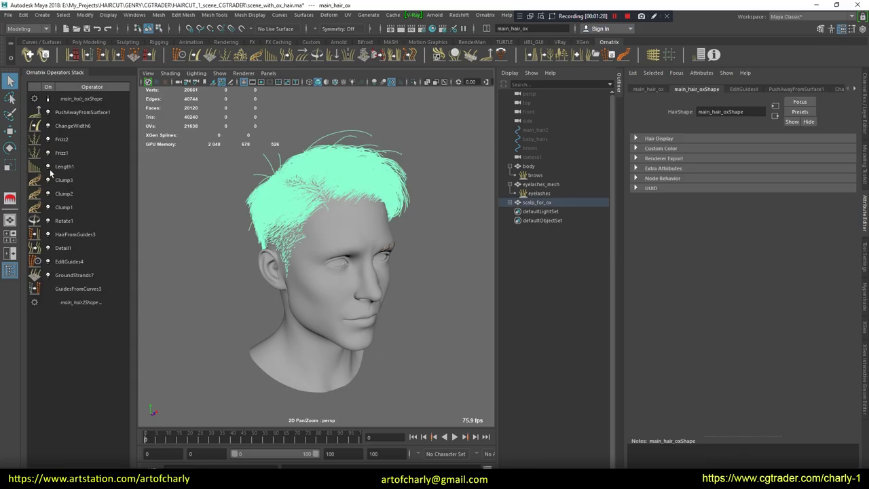